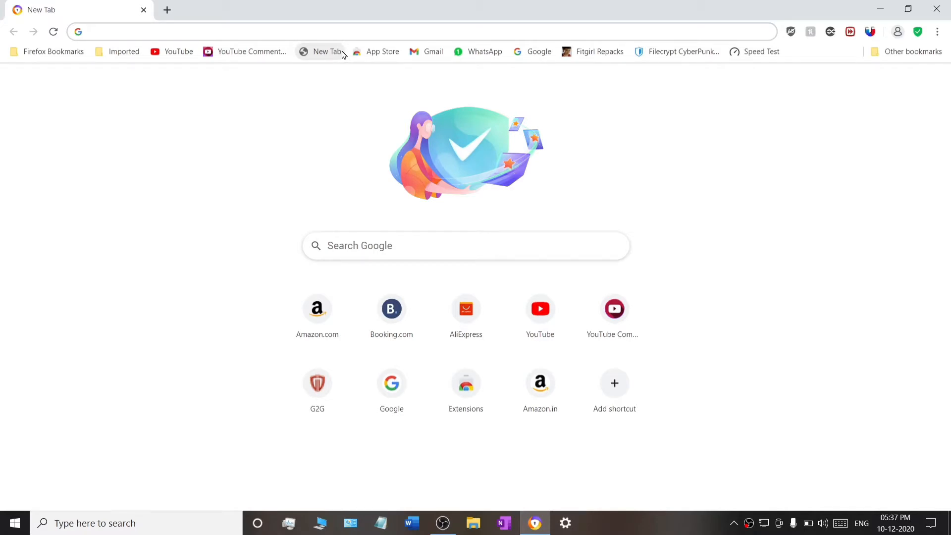
# - Open the suggested Linkkle profile page from the browsing history and look through its list of links
pyautogui.write('link')
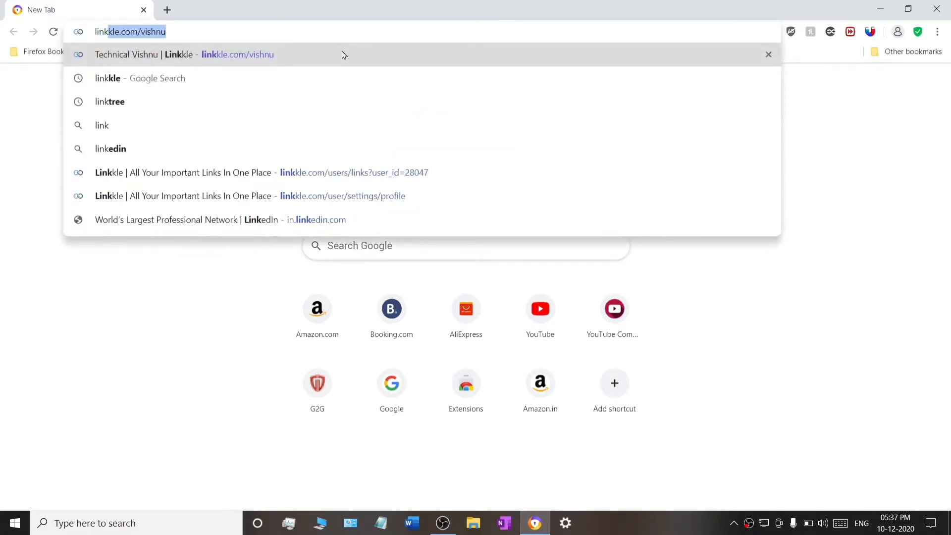
pyautogui.write('kle')
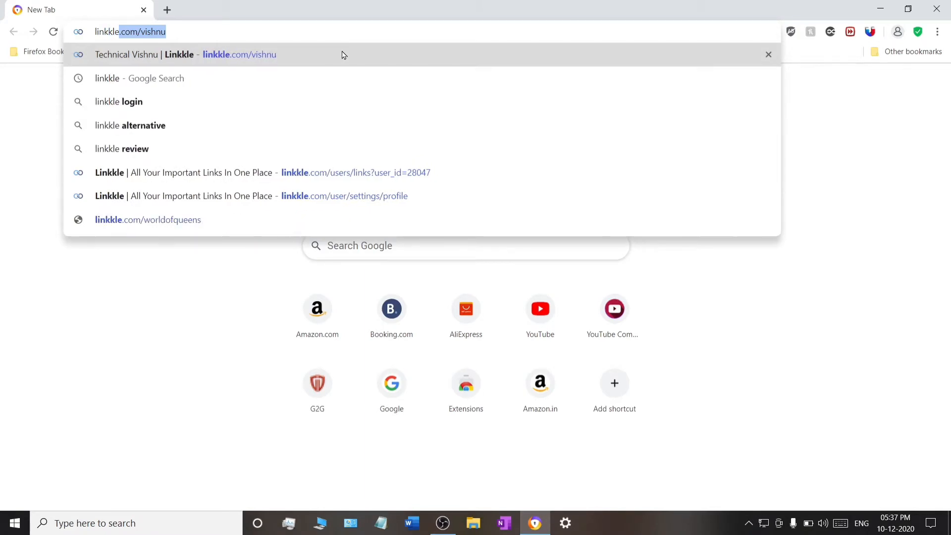
pyautogui.press('Right')
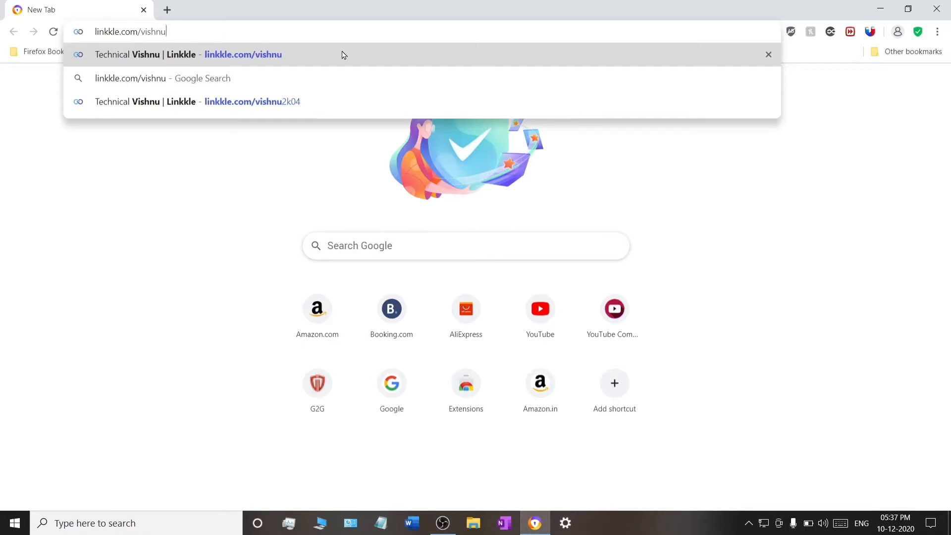
pyautogui.click(344, 54)
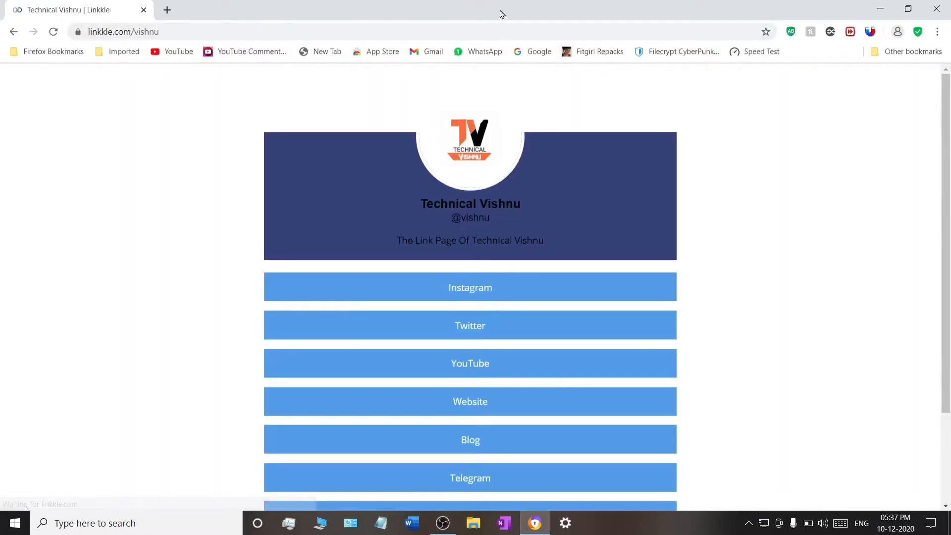
pyautogui.scroll(-3, 640, 220)
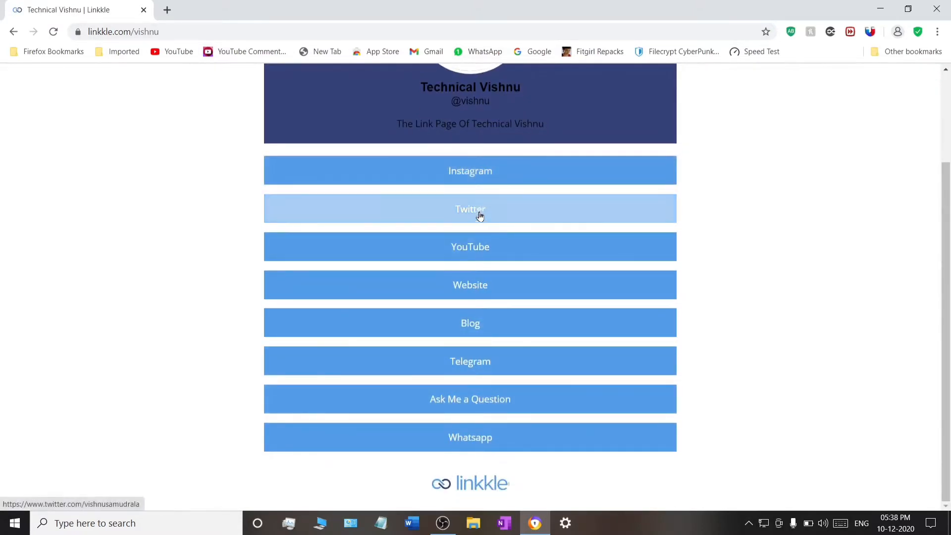
# - Open the profile page's Instagram link in a new tab and switch to it
pyautogui.rightClick(479, 173)
pyautogui.click(497, 180)
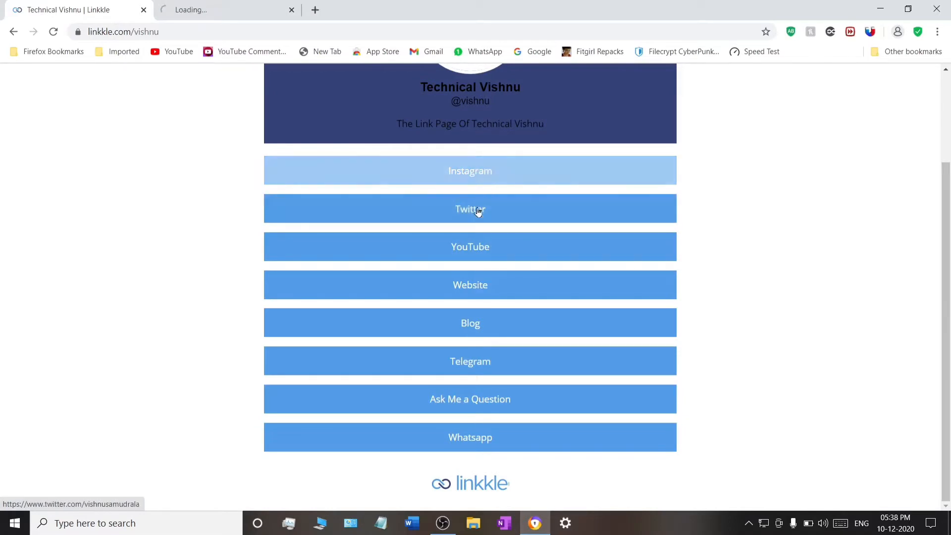
pyautogui.click(201, 9)
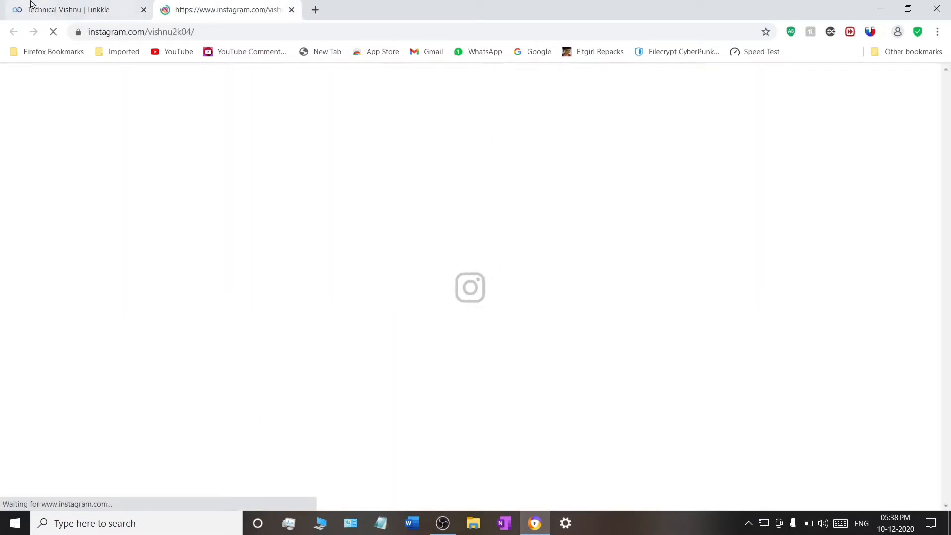
# - Open the Twitter link from the Linkkle page in a new tab, viewing both the Instagram and Twitter profiles
pyautogui.click(30, 7)
pyautogui.rightClick(405, 213)
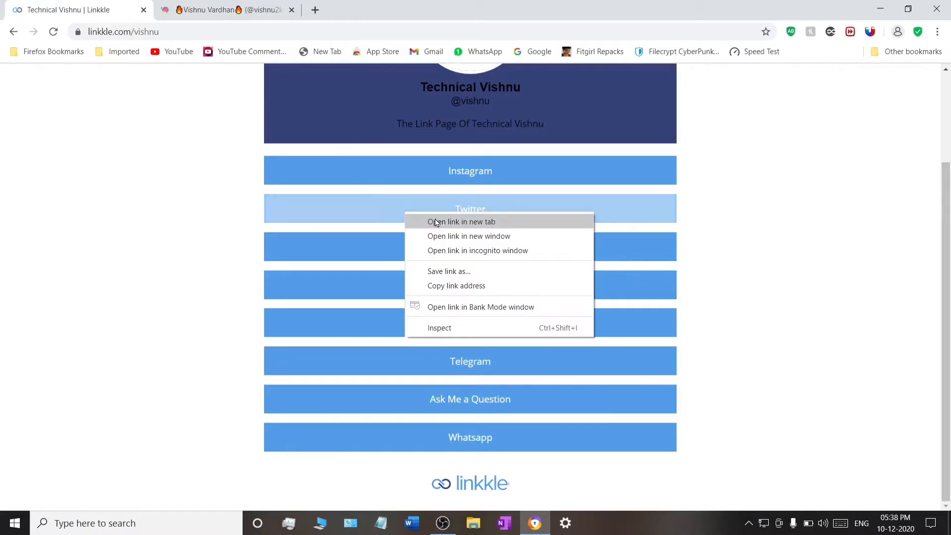
pyautogui.click(435, 221)
pyautogui.hotkey('ctrl', 'Tab')
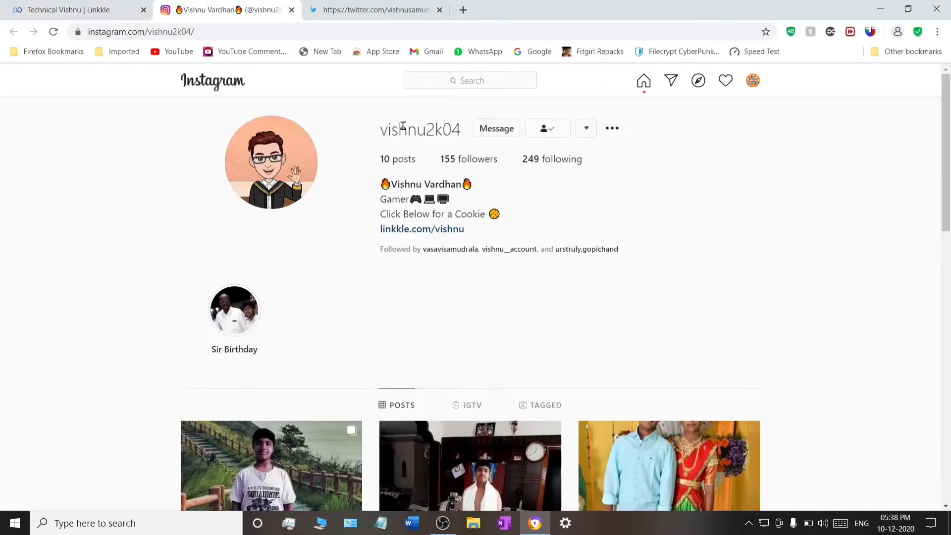
pyautogui.moveTo(405, 127); pyautogui.dragTo(436, 127)
pyautogui.click(435, 126)
pyautogui.click(373, 7)
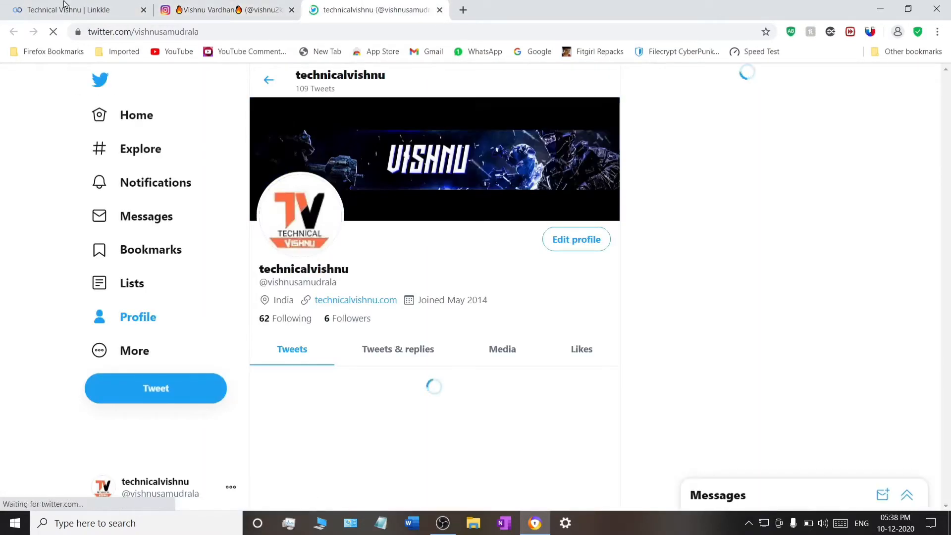
# - Open the Website link from the Linkkle page in a new tab and view the site
pyautogui.click(64, 8)
pyautogui.rightClick(488, 279)
pyautogui.click(515, 282)
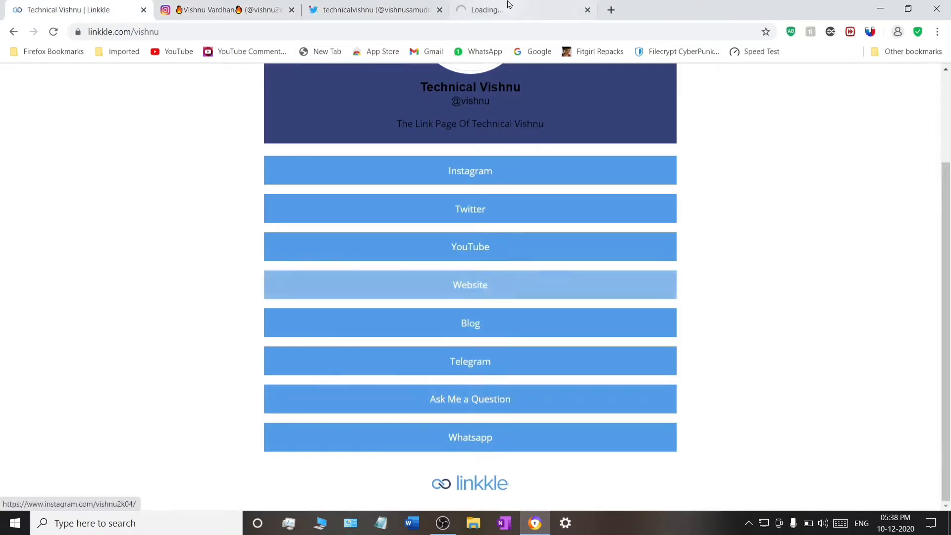
pyautogui.click(507, 6)
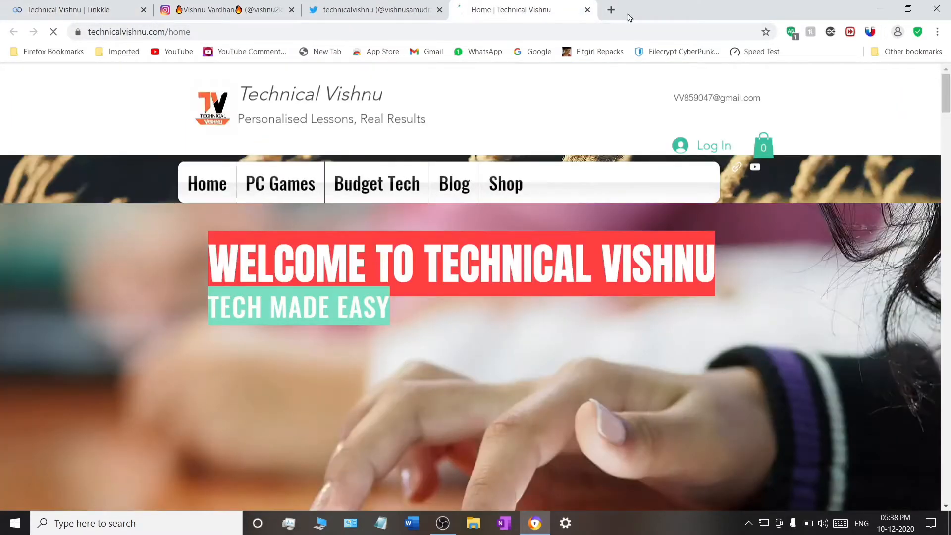
# - Return to the Linkkle profile page and close the Instagram, Twitter and website tabs
pyautogui.click(77, 6)
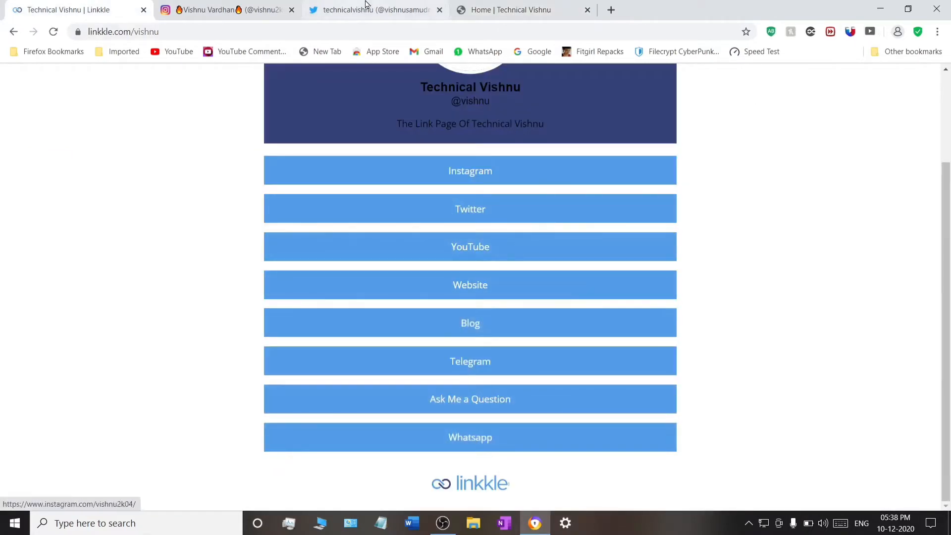
pyautogui.click(283, 14)
pyautogui.click(291, 10)
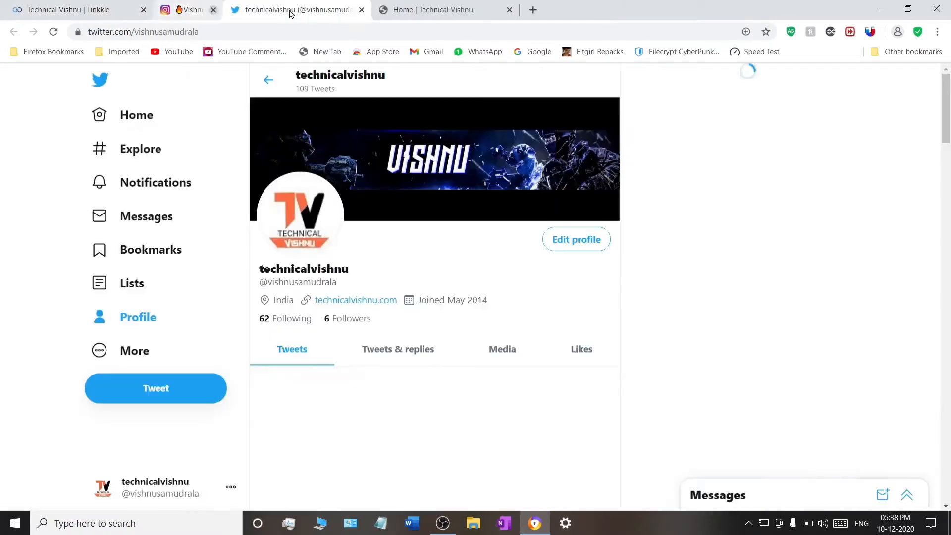
pyautogui.click(291, 10)
pyautogui.click(291, 10)
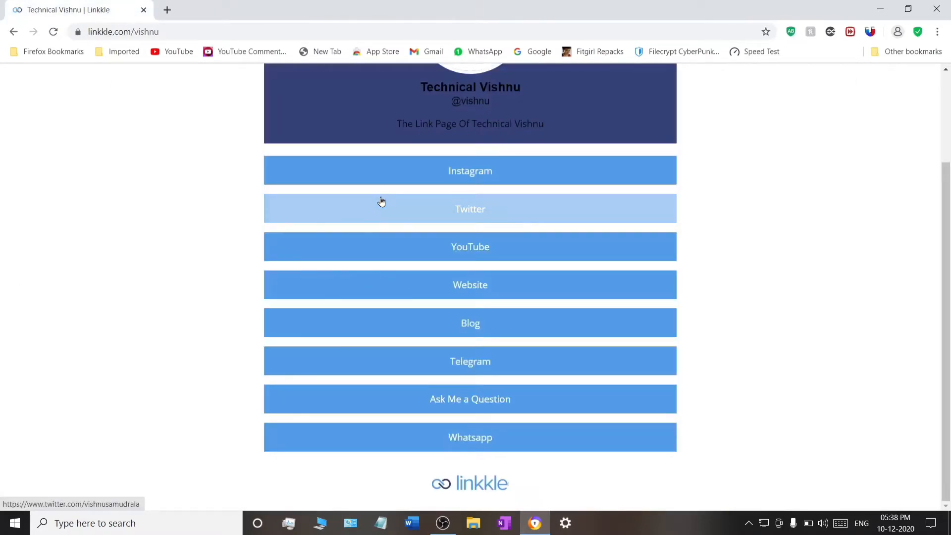
# - Open a Stealth Mode window and search Google for "linklle", looking through the results
pyautogui.hotkey('ctrl', 'shift', 'n')
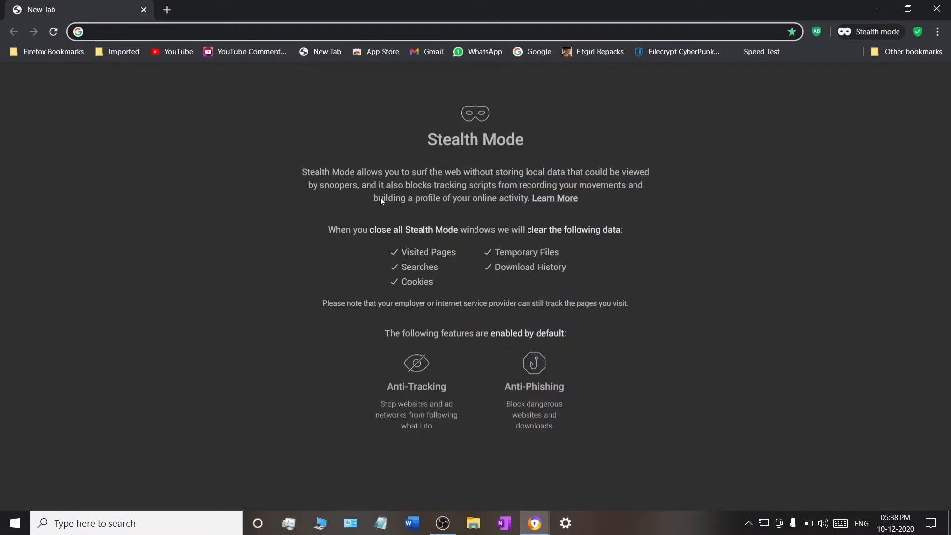
pyautogui.write('linkle')
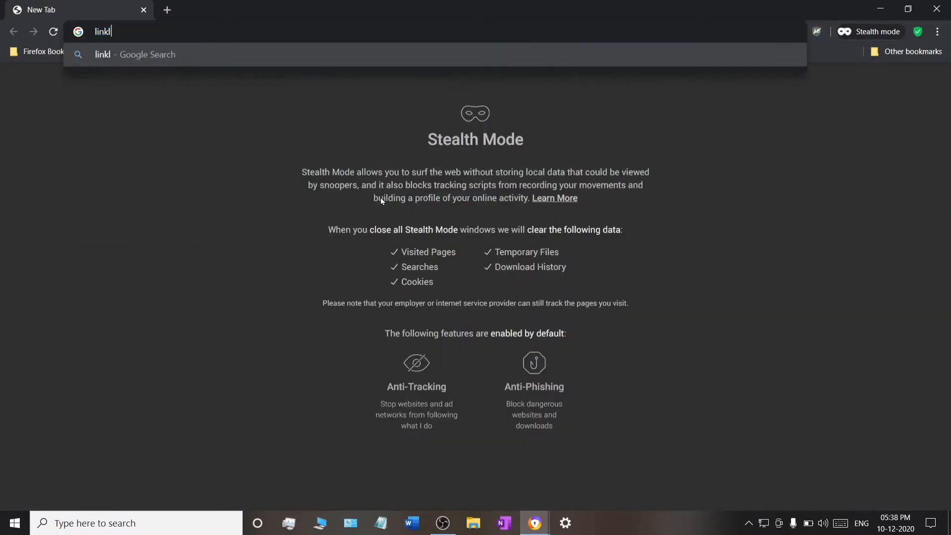
pyautogui.press('Return')
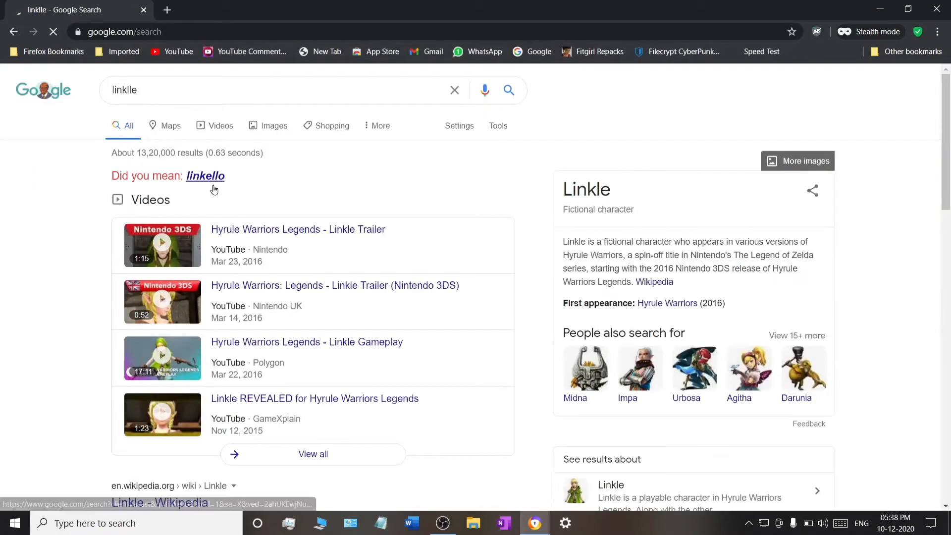
pyautogui.scroll(-3, 234, 244)
pyautogui.scroll(-4, 234, 244)
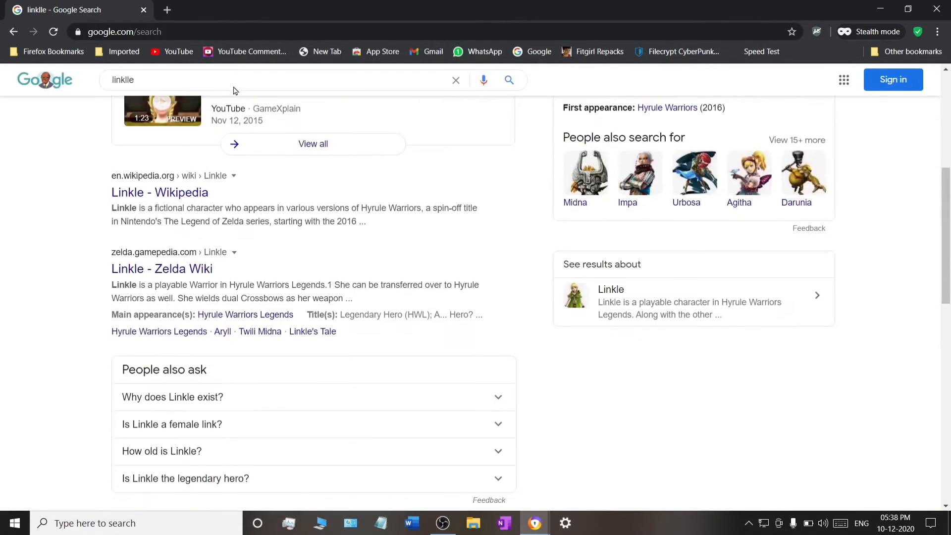
# - Load the Linkkle profile page in the Stealth Mode window and add an empty tab beside it
pyautogui.click(243, 31)
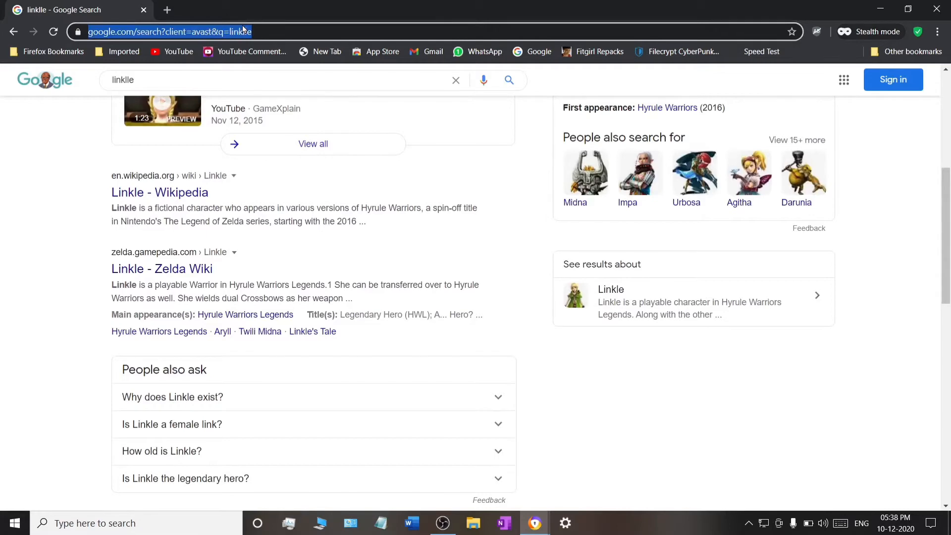
pyautogui.write('linkkl')
pyautogui.press('Return')
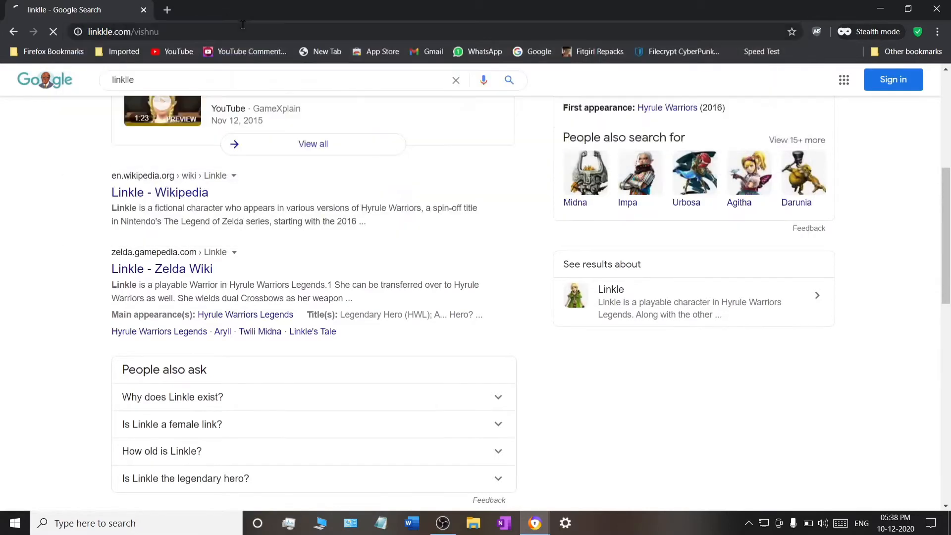
pyautogui.click(166, 9)
pyautogui.click(108, 9)
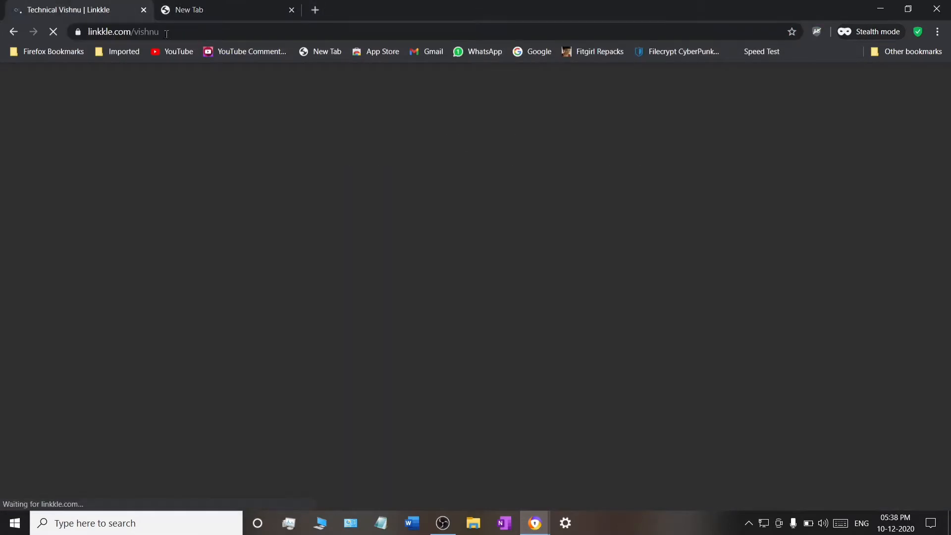
# - Remove the profile name from the address to load linkkle.com, and go to its registration page
pyautogui.click(171, 33)
pyautogui.doubleClick(147, 37)
pyautogui.press('BackSpace')
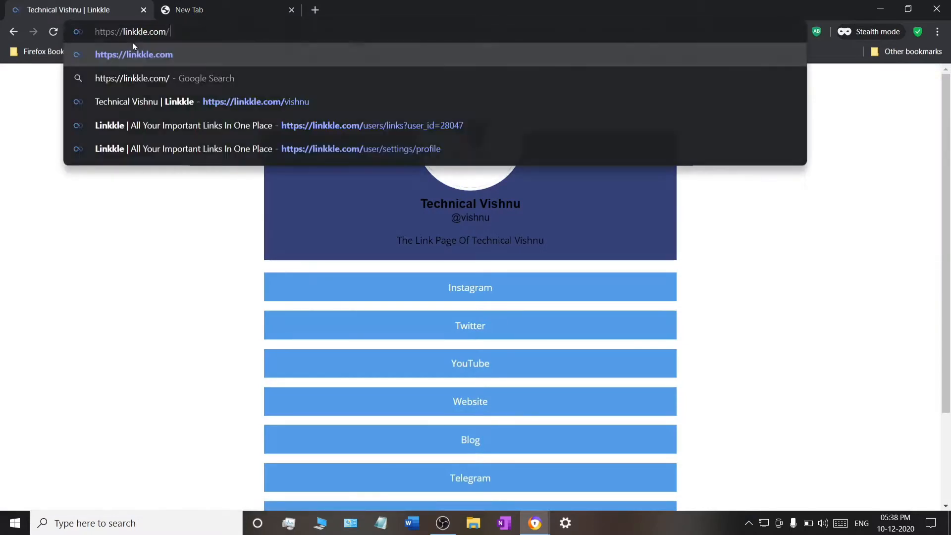
pyautogui.press('Return')
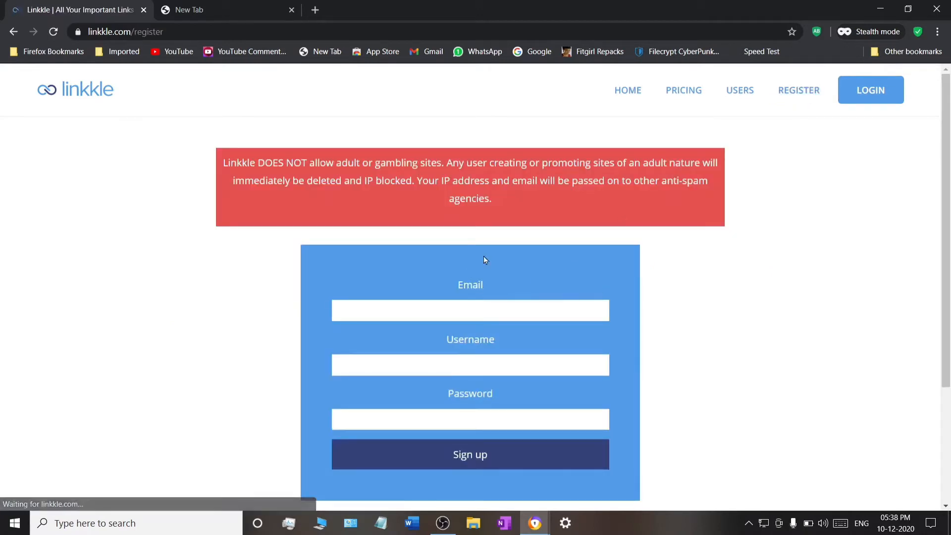
pyautogui.click(550, 309)
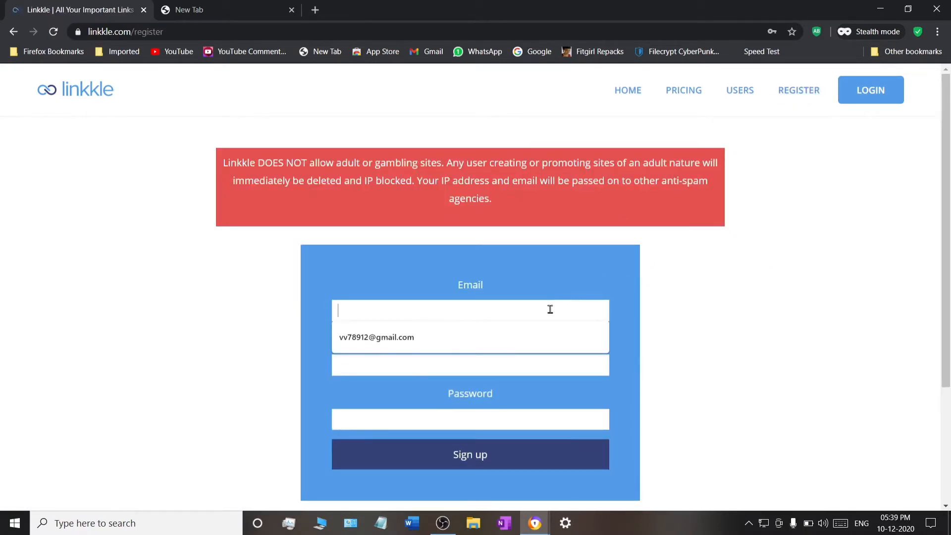
pyautogui.click(734, 299)
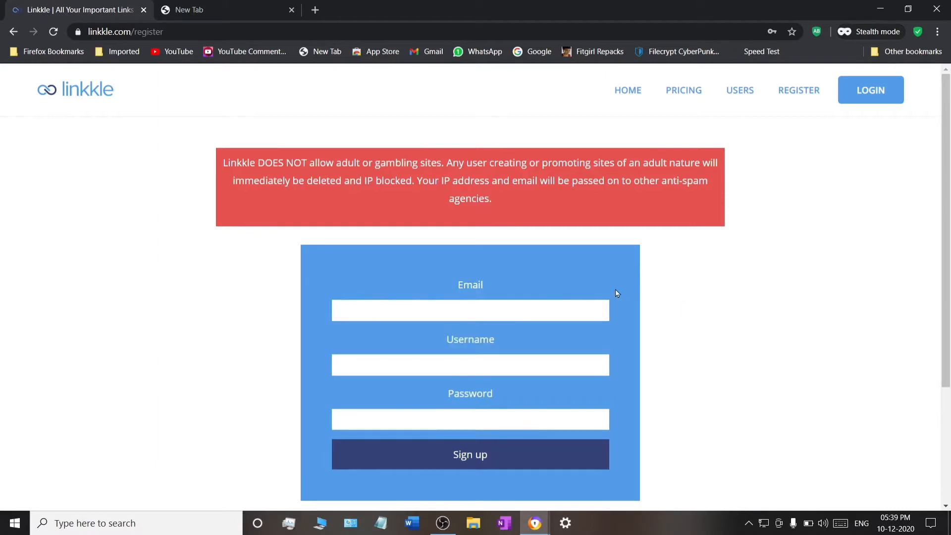
pyautogui.click(265, 9)
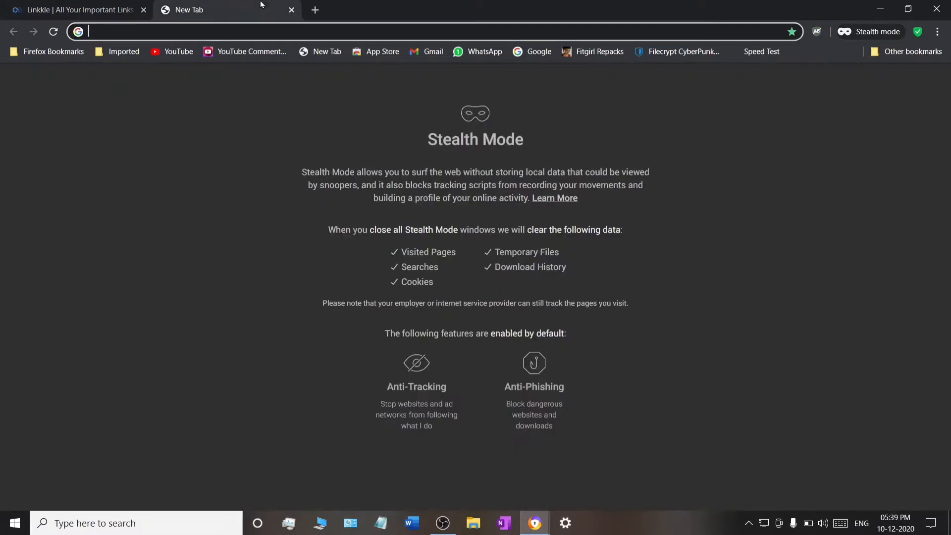
pyautogui.click(79, 5)
# - Search for "tempmail" in the empty tab and open the Temp Mail disposable email site at temp-mail.org
pyautogui.click(222, 5)
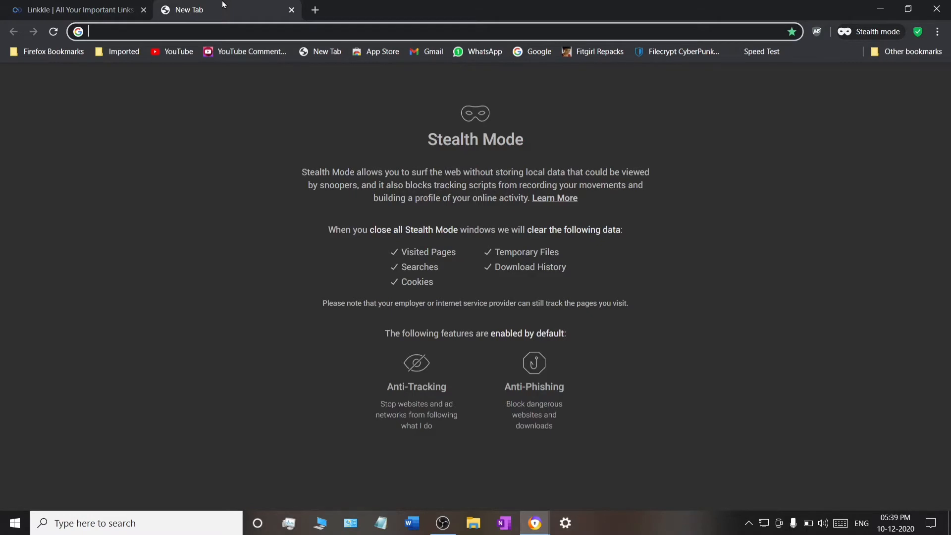
pyautogui.write('tempma')
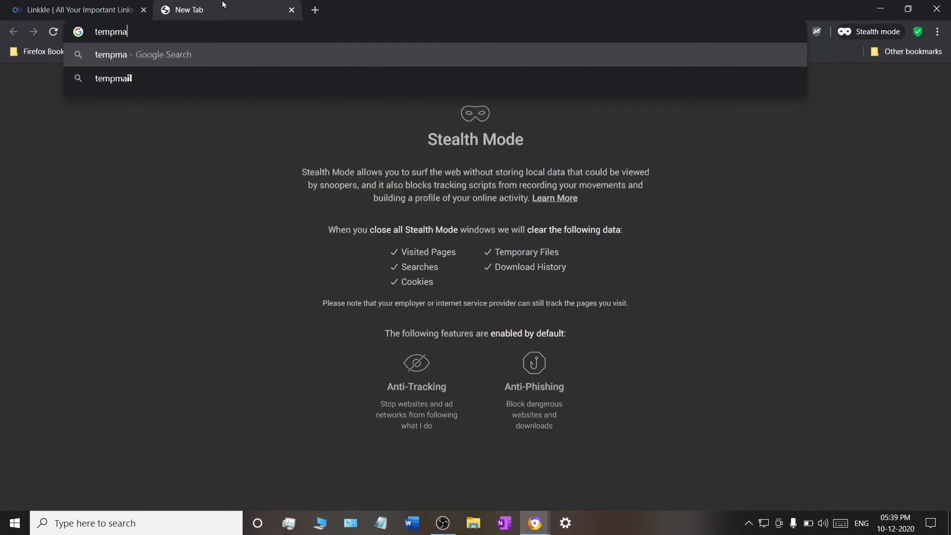
pyautogui.write('il')
pyautogui.press('Return')
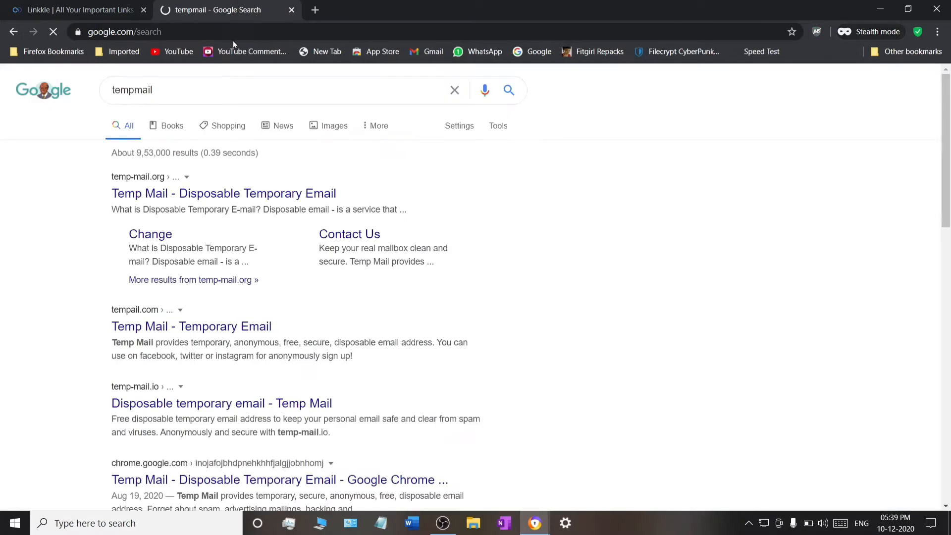
pyautogui.click(145, 192)
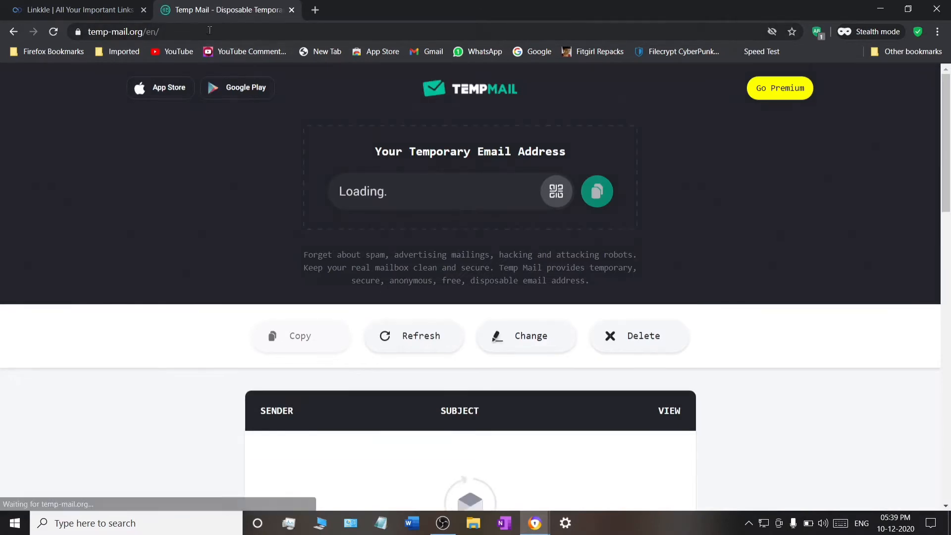
# - Copy the generated temporary email address from Temp Mail and return to the Linkkle registration form
pyautogui.click(119, 32)
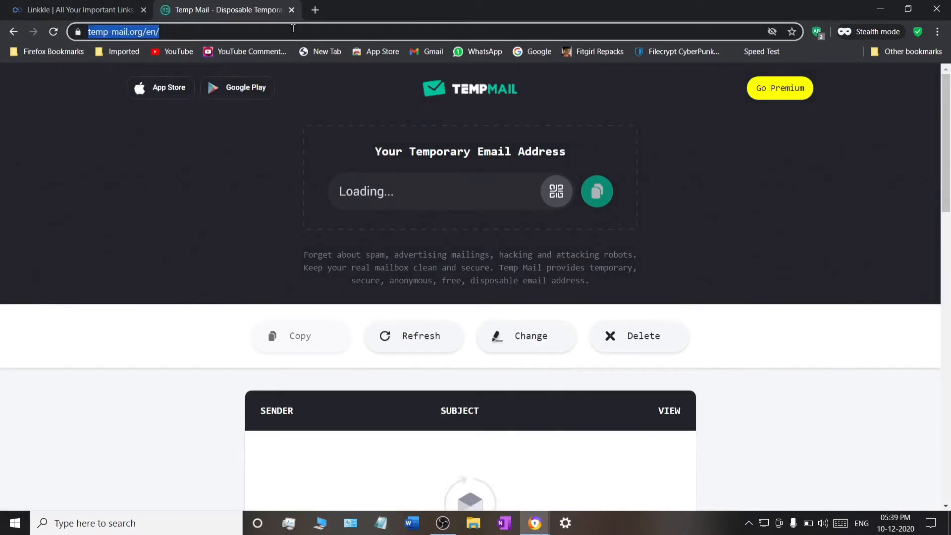
pyautogui.click(113, 219)
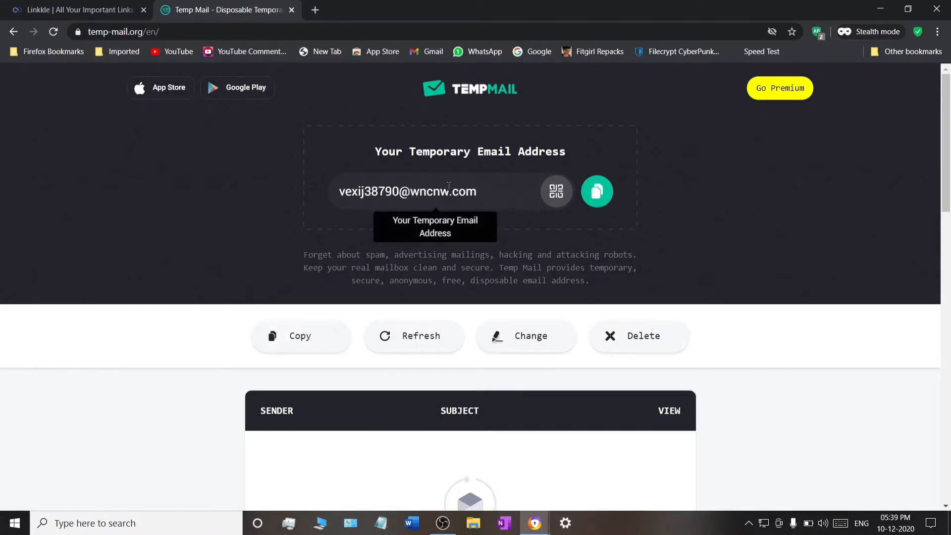
pyautogui.click(448, 186)
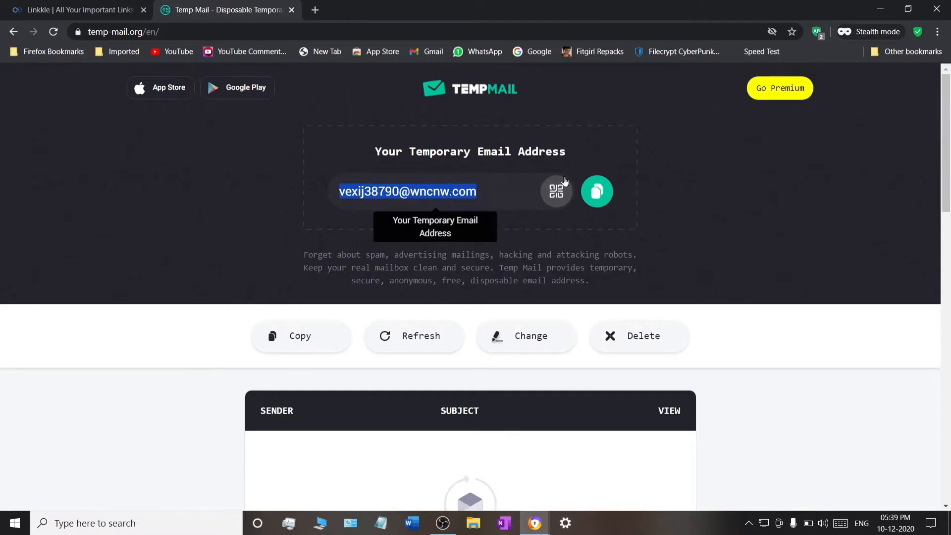
pyautogui.click(590, 188)
pyautogui.click(50, 9)
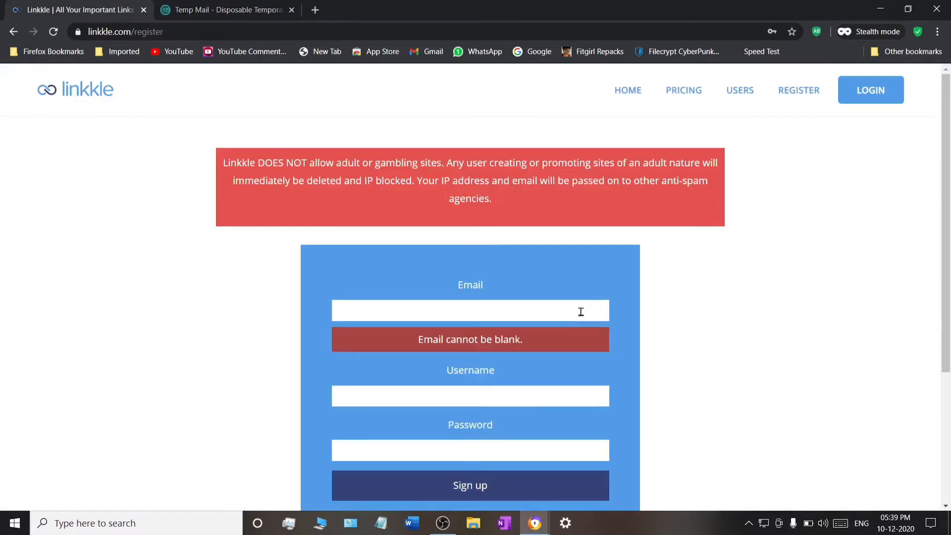
# - Paste the temporary email address into the Linkkle registration form and enter a username for the account
pyautogui.click(560, 308)
pyautogui.hotkey('ctrl', 'v')
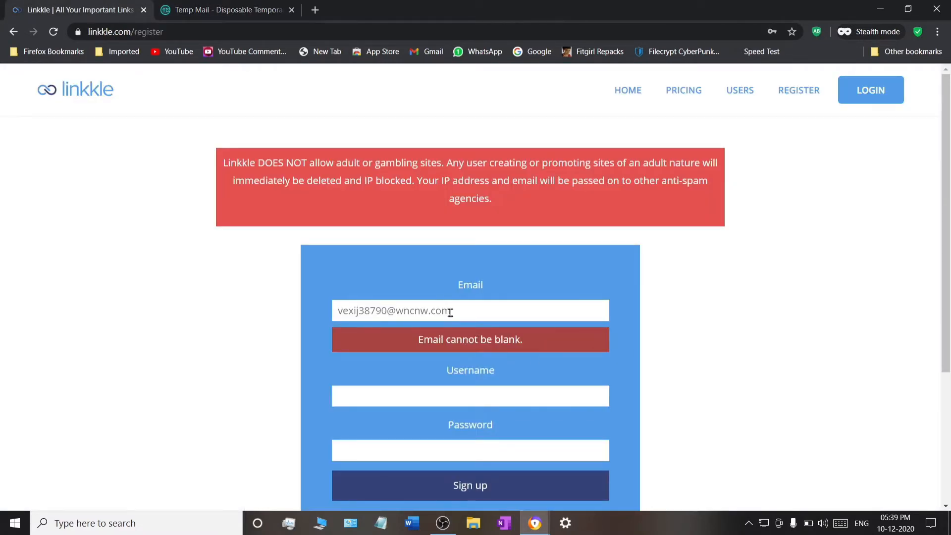
pyautogui.click(505, 392)
pyautogui.scroll(-4, 525, 347)
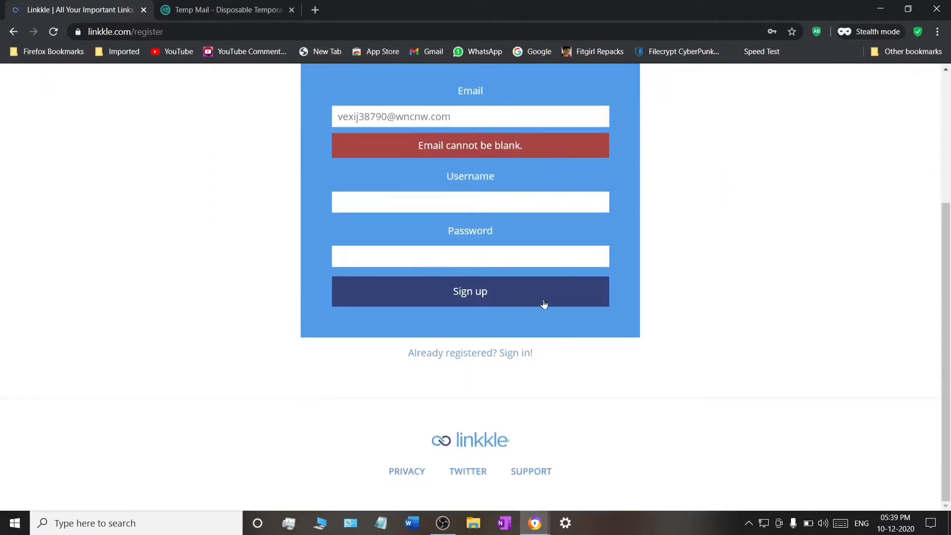
pyautogui.click(532, 211)
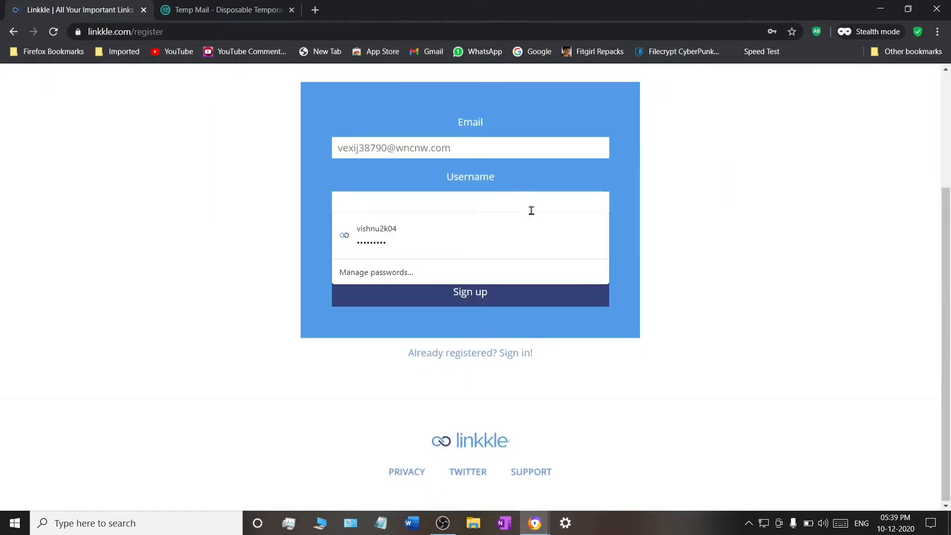
pyautogui.write('vishn')
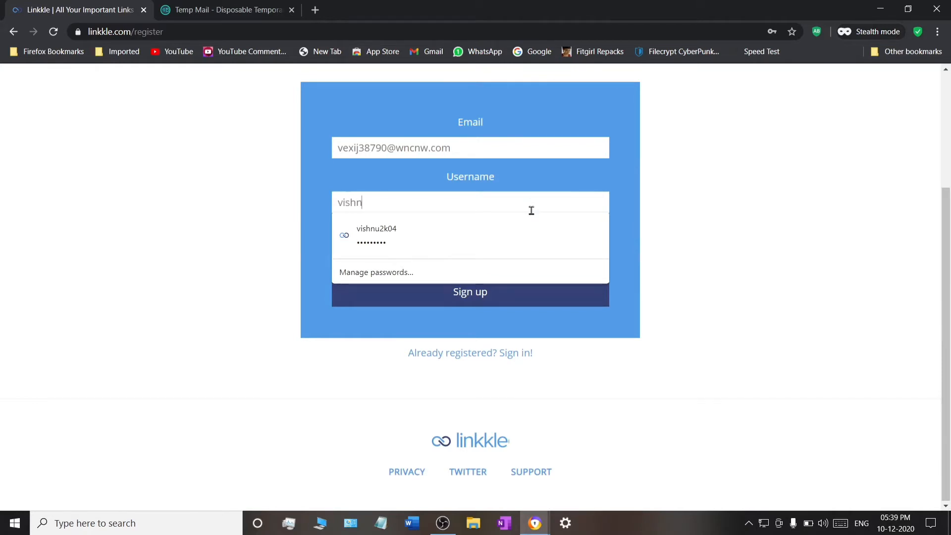
pyautogui.write('u1234')
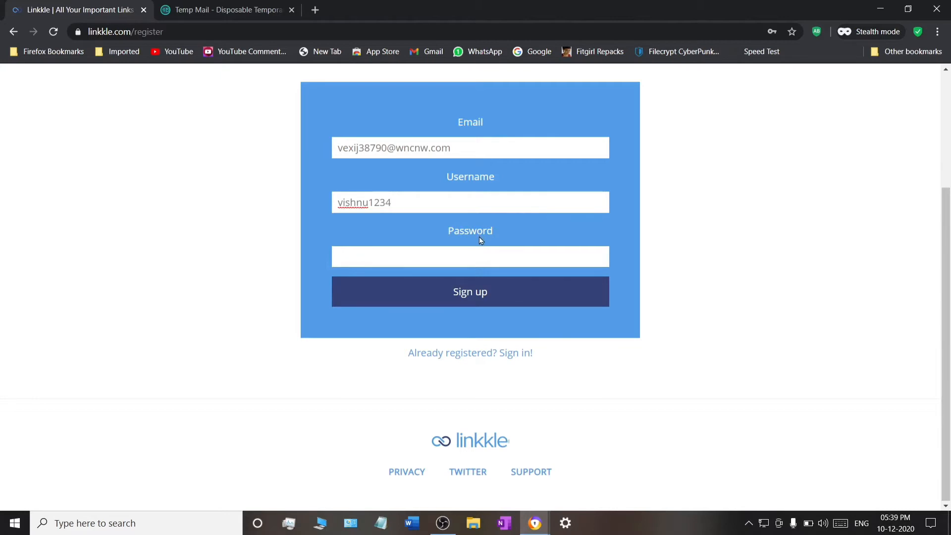
pyautogui.doubleClick(401, 201)
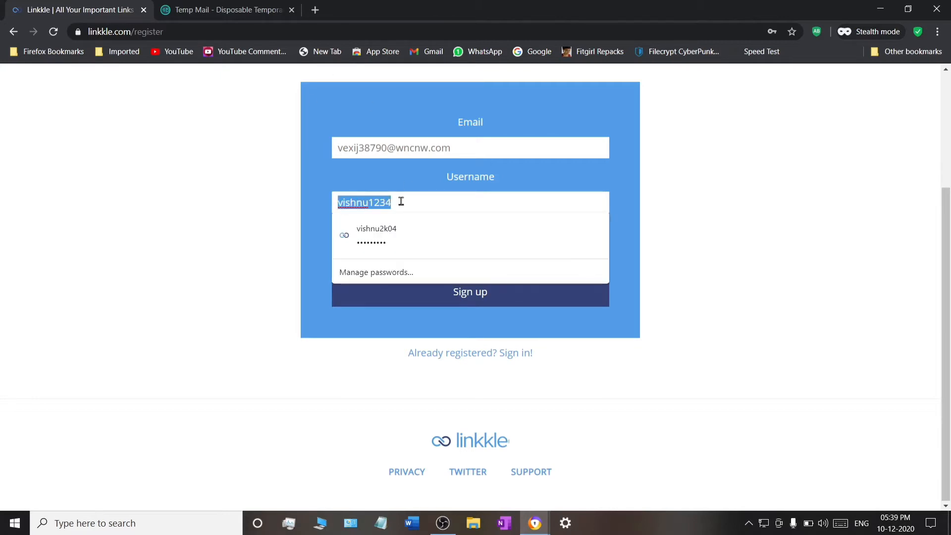
pyautogui.click(322, 185)
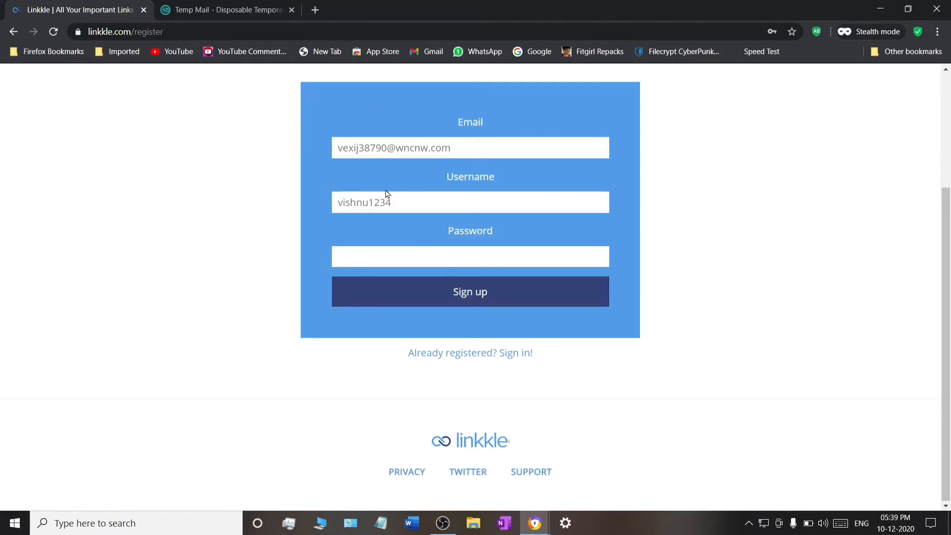
pyautogui.doubleClick(407, 200)
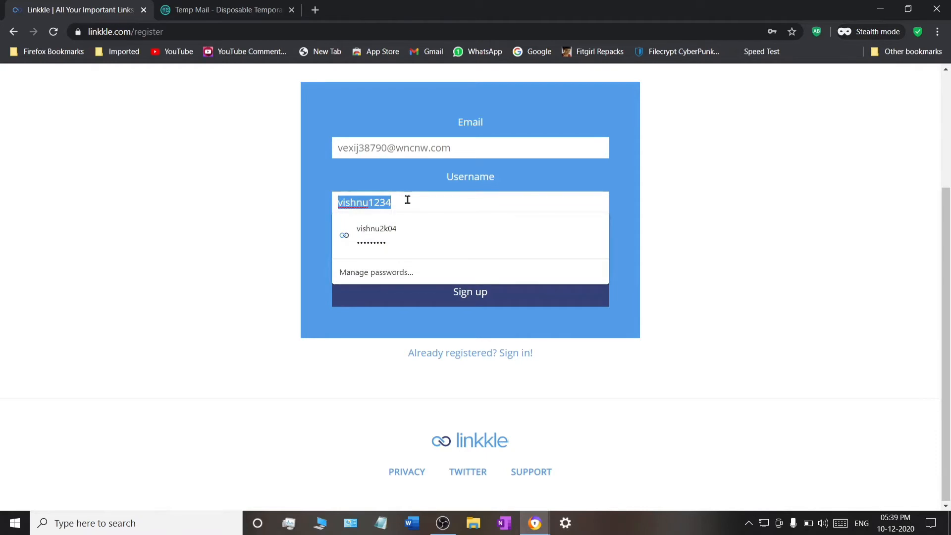
pyautogui.click(409, 188)
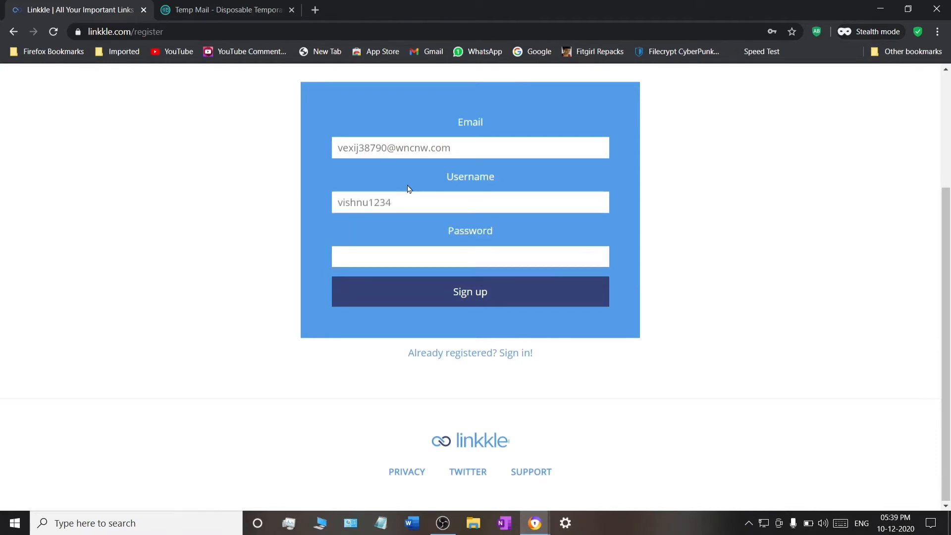
# - Enter the account password and submit the Linkkle sign-up form
pyautogui.click(408, 261)
pyautogui.write('v')
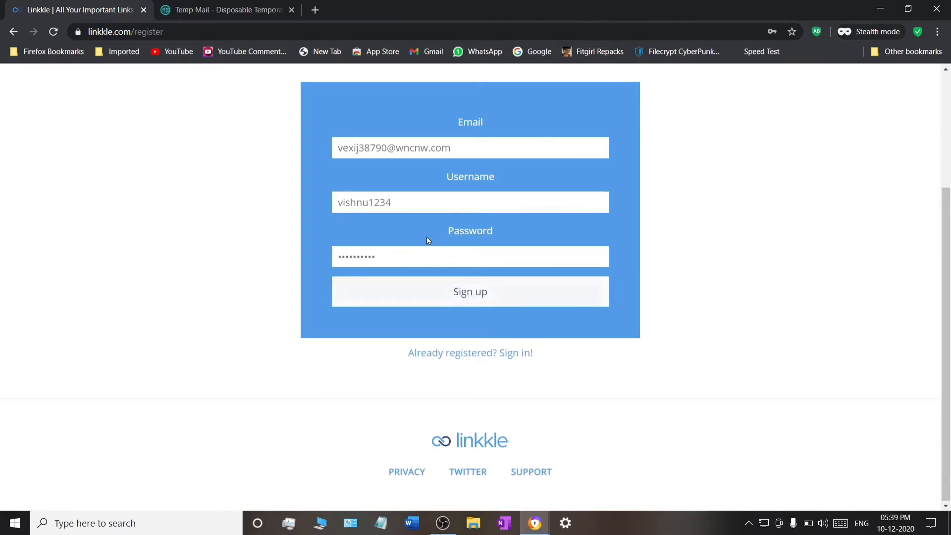
pyautogui.click(449, 293)
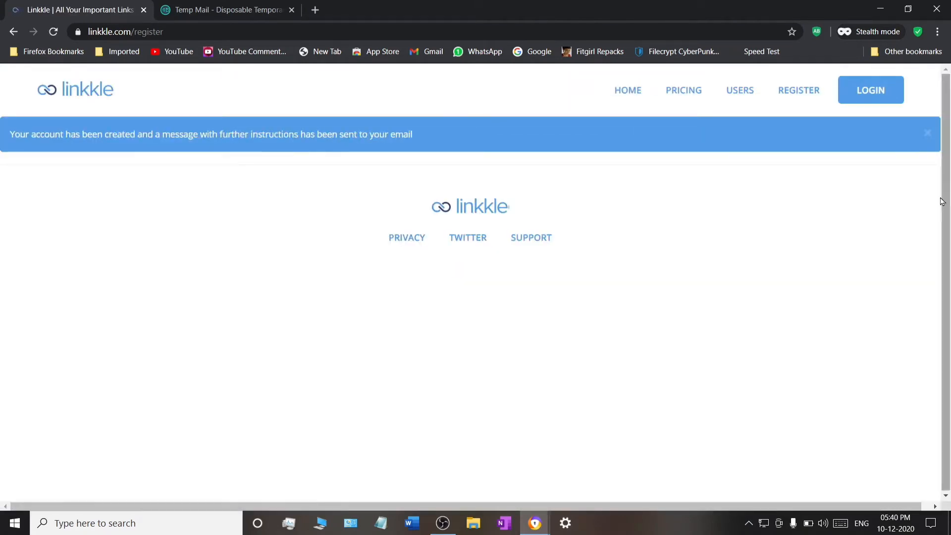
# - Return to the Temp Mail inbox and refresh it to receive the registration email from Linkkle
pyautogui.moveTo(13, 129); pyautogui.dragTo(403, 134)
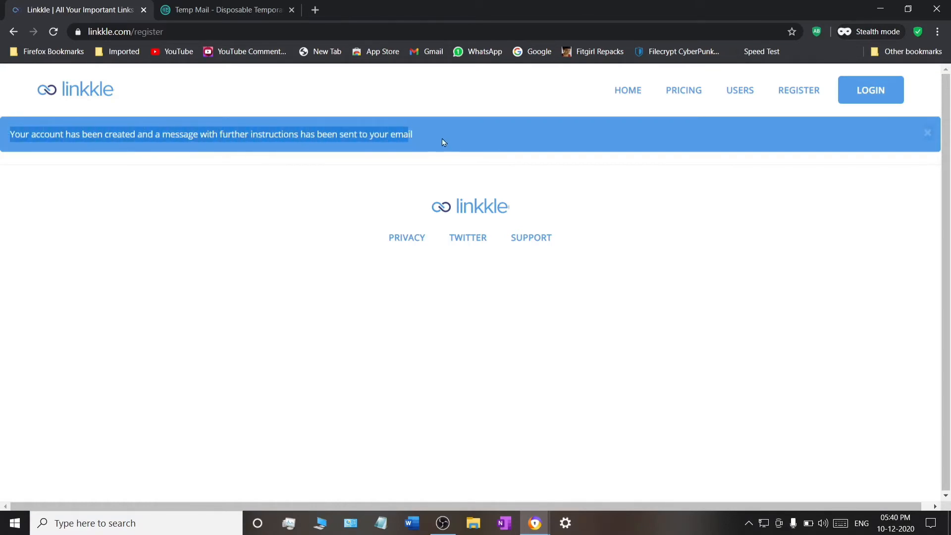
pyautogui.click(228, 10)
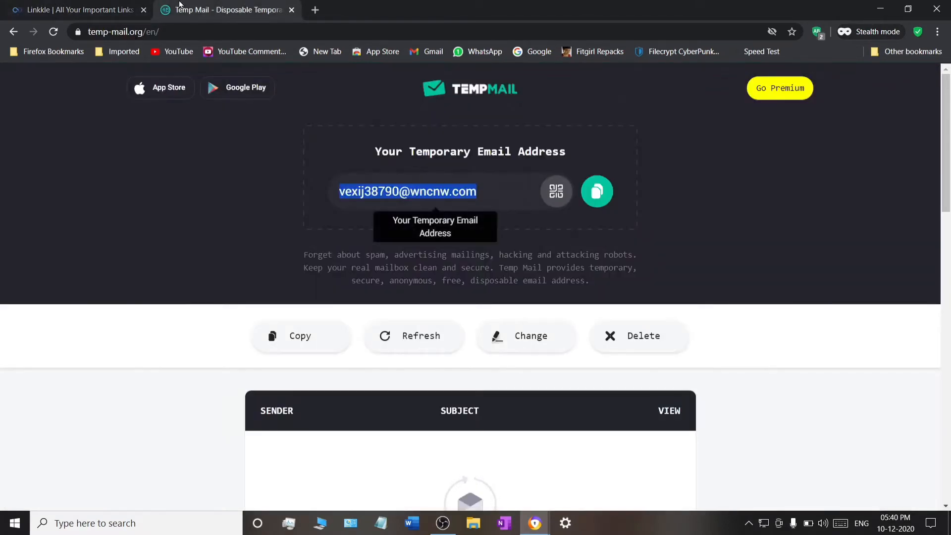
pyautogui.scroll(-7, 329, 188)
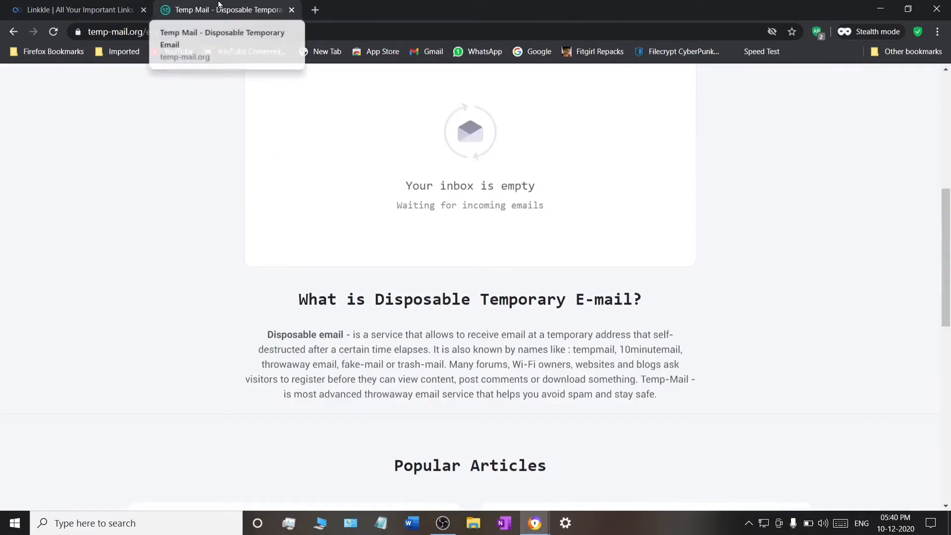
pyautogui.scroll(4, 439, 169)
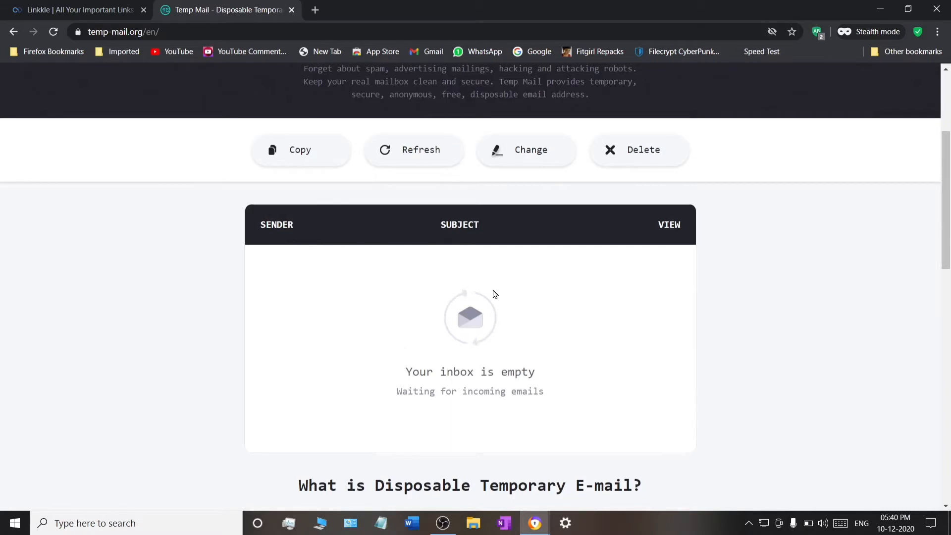
pyautogui.scroll(3, 490, 292)
pyautogui.click(390, 271)
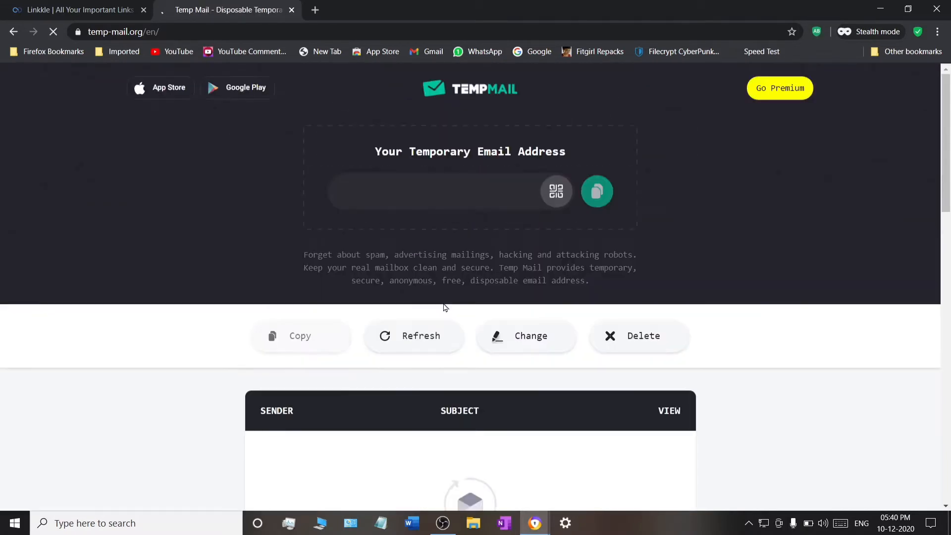
pyautogui.scroll(-5, 461, 305)
pyautogui.scroll(-1, 460, 306)
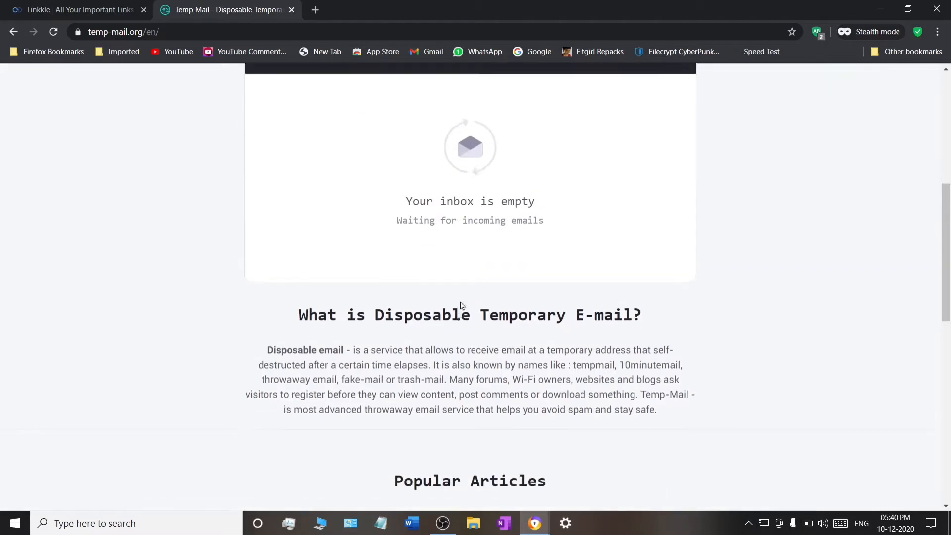
pyautogui.scroll(3, 460, 310)
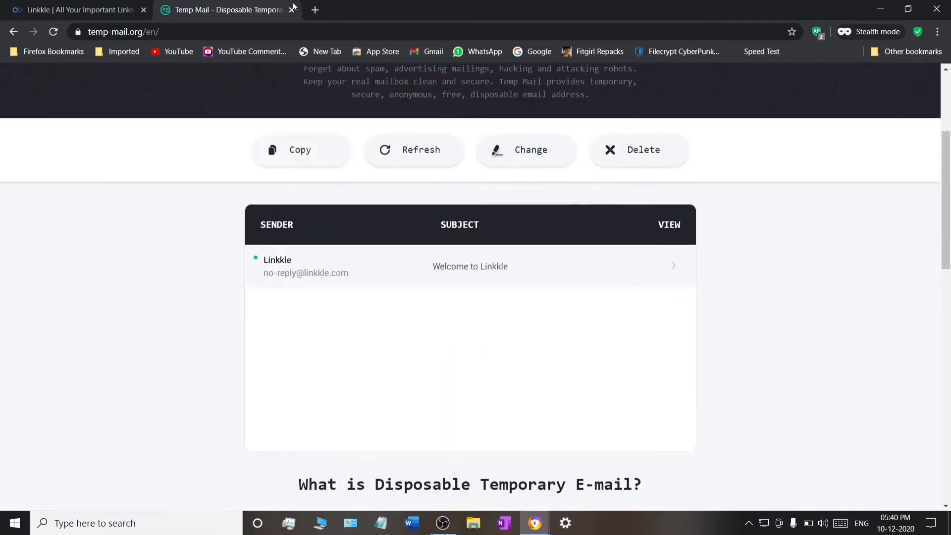
# - Open the "Welcome to Linkkle" email and follow its confirmation link to complete the registration
pyautogui.click(488, 270)
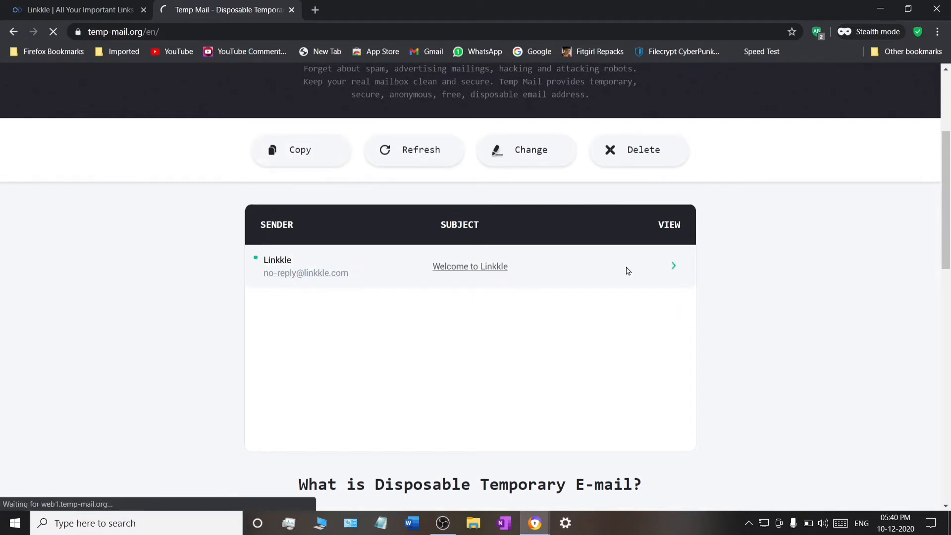
pyautogui.scroll(-5, 554, 375)
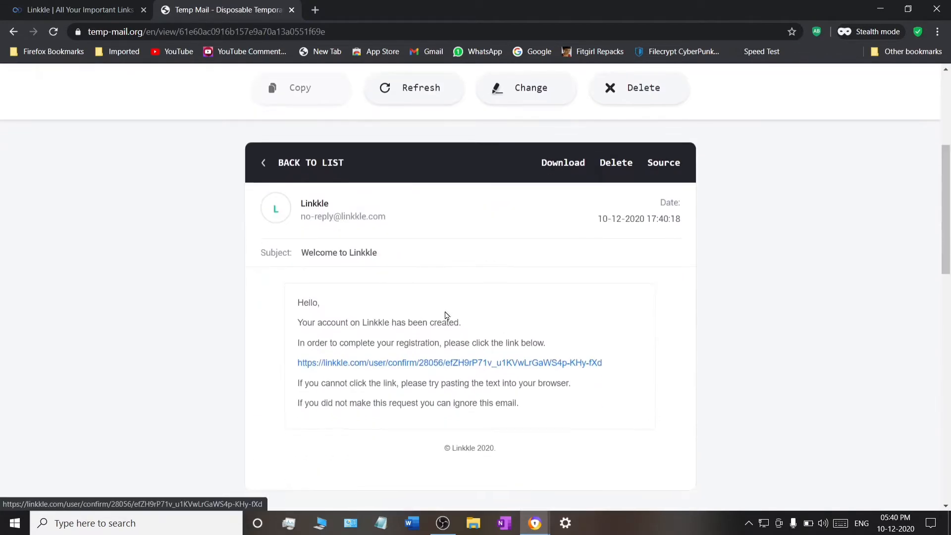
pyautogui.click(495, 364)
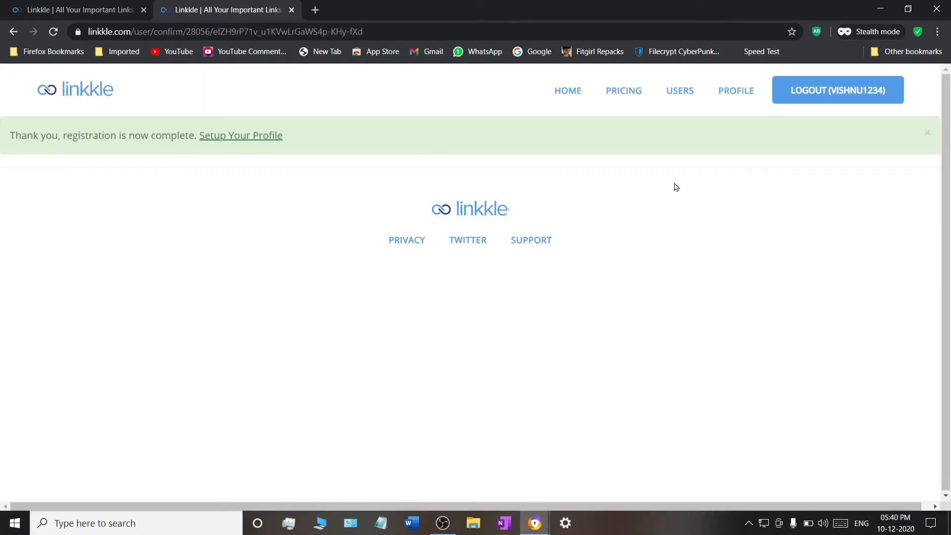
pyautogui.moveTo(17, 137); pyautogui.dragTo(180, 136)
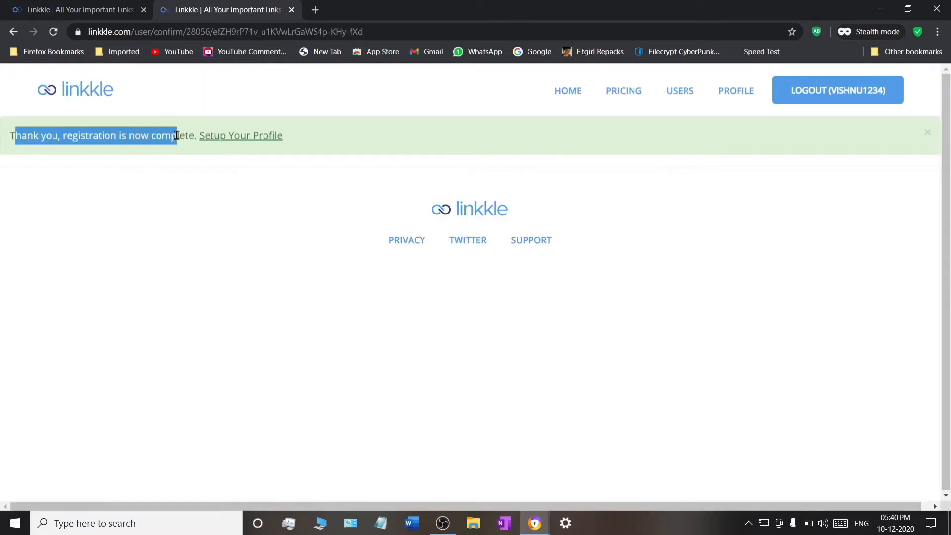
pyautogui.doubleClick(176, 135)
# - Load the logged-in Linkkle site in the original registration tab and open the account settings from the profile area
pyautogui.click(94, 9)
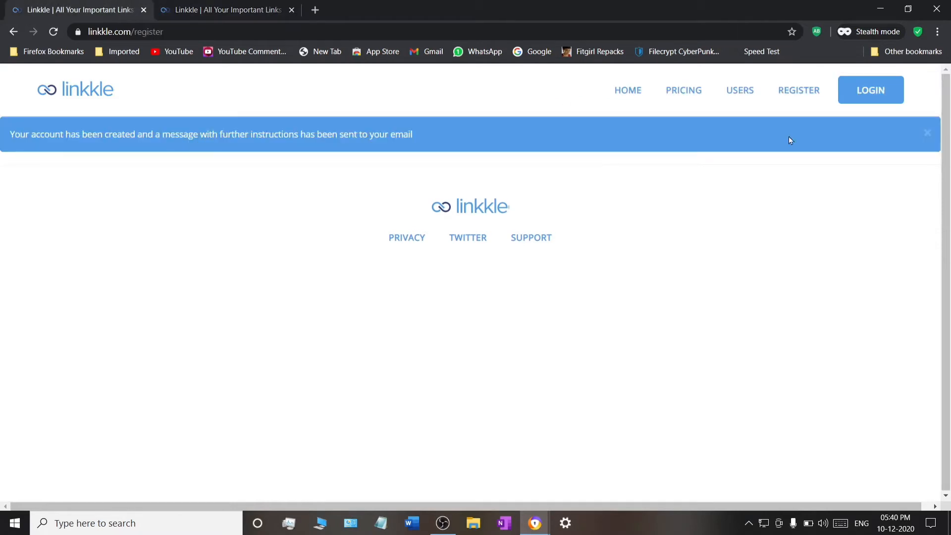
pyautogui.click(870, 100)
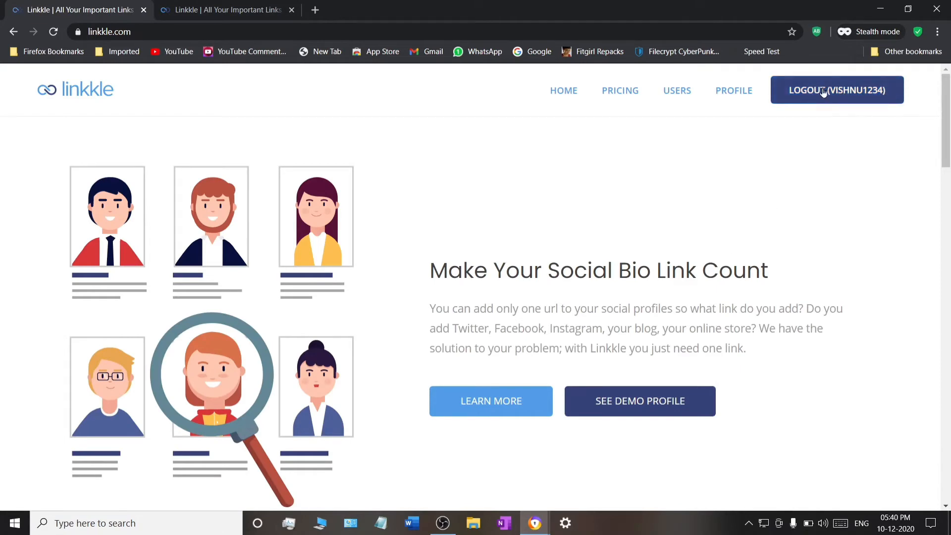
pyautogui.click(198, 9)
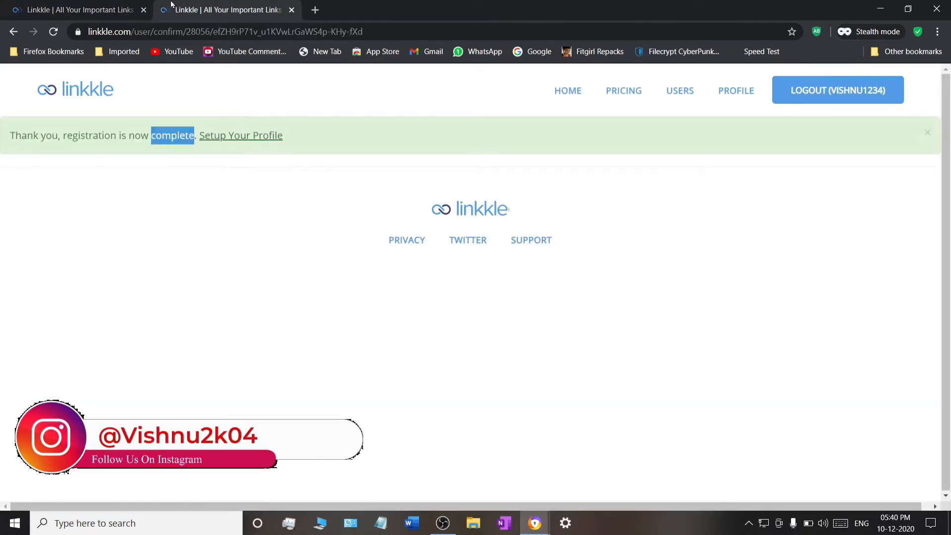
pyautogui.click(123, 9)
pyautogui.scroll(-9, 682, 297)
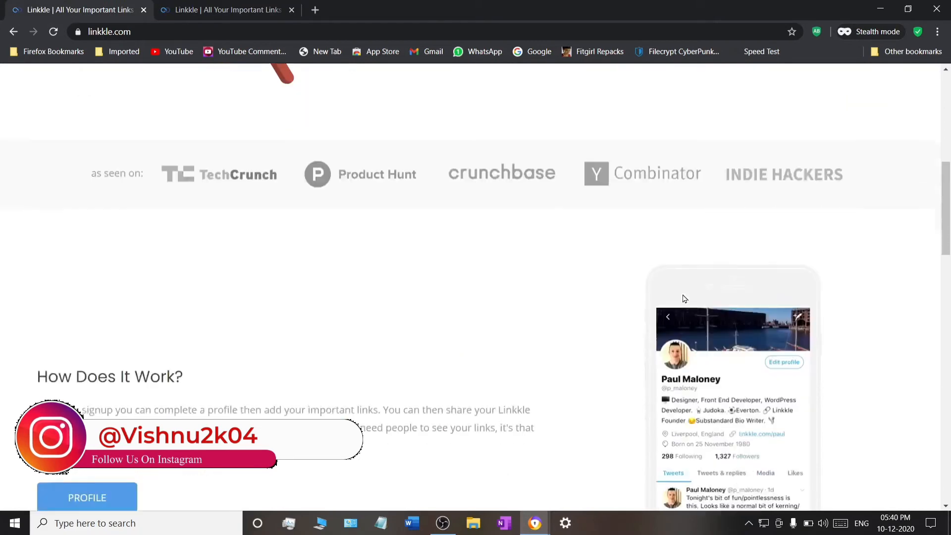
pyautogui.scroll(10, 683, 297)
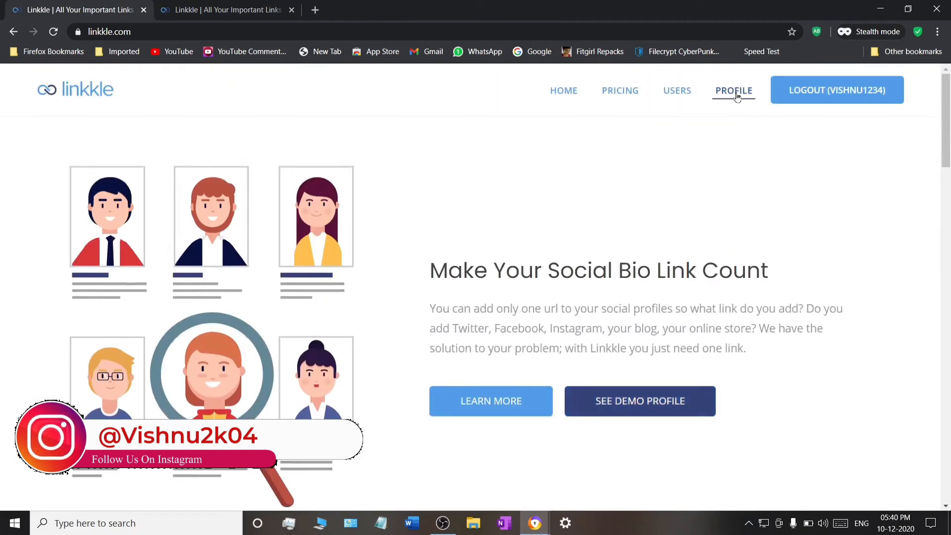
pyautogui.click(736, 95)
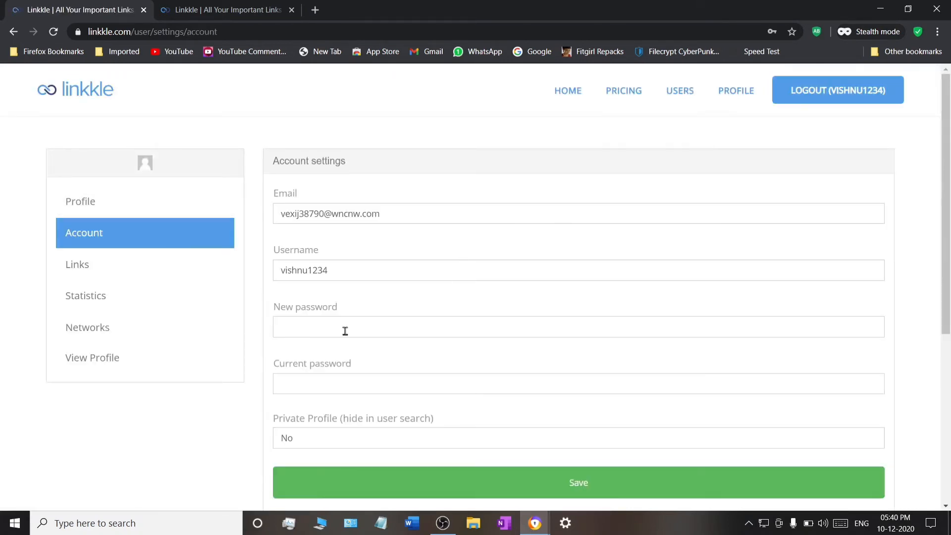
# - Try replacing the account username with a new one in the account settings
pyautogui.click(346, 272)
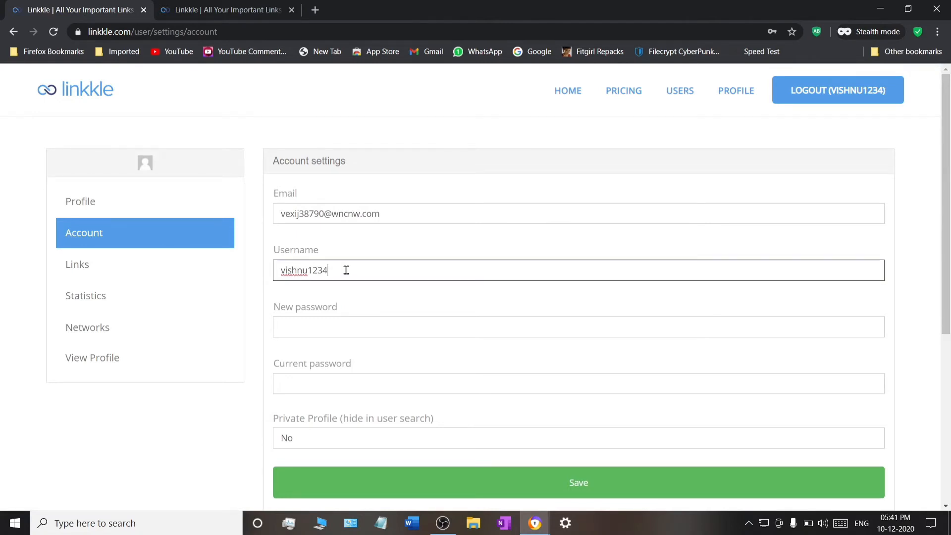
pyautogui.doubleClick(346, 270)
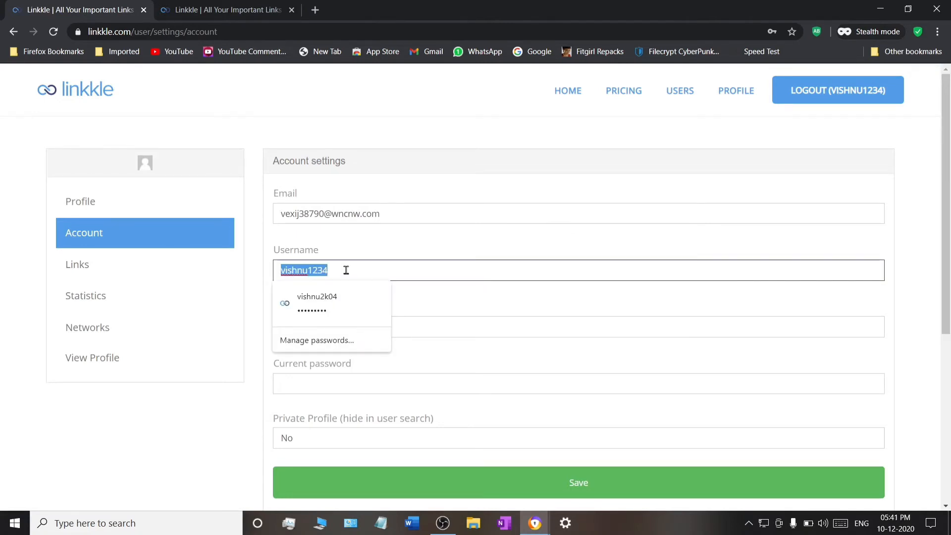
pyautogui.write('vishnu')
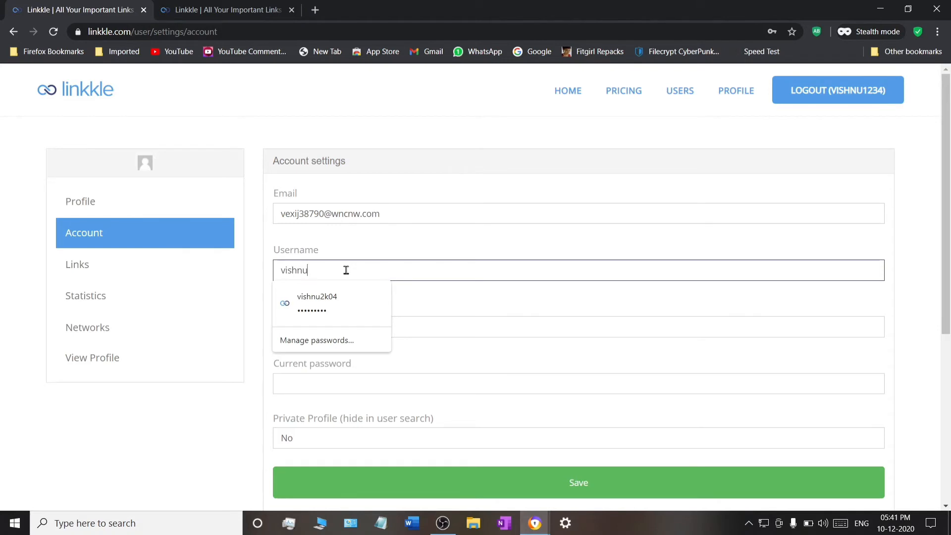
pyautogui.write('techy')
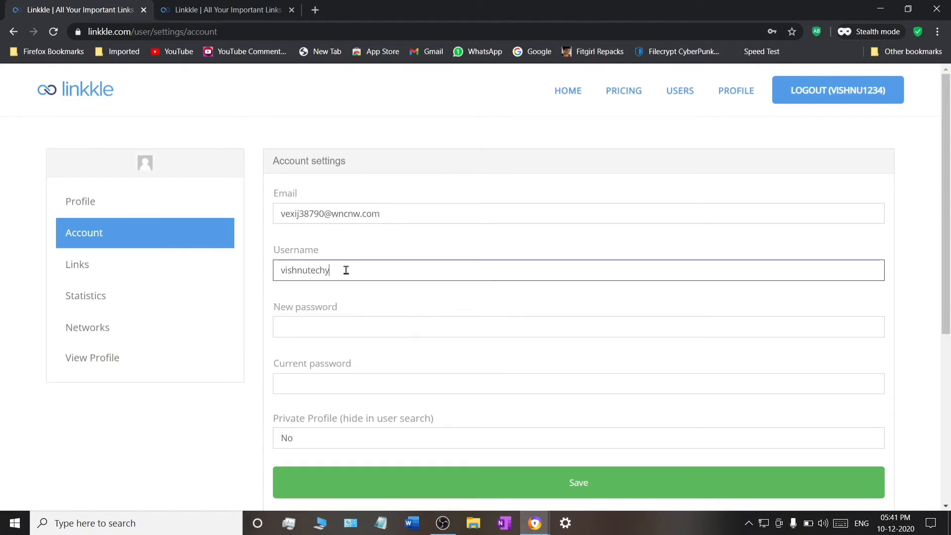
pyautogui.click(335, 321)
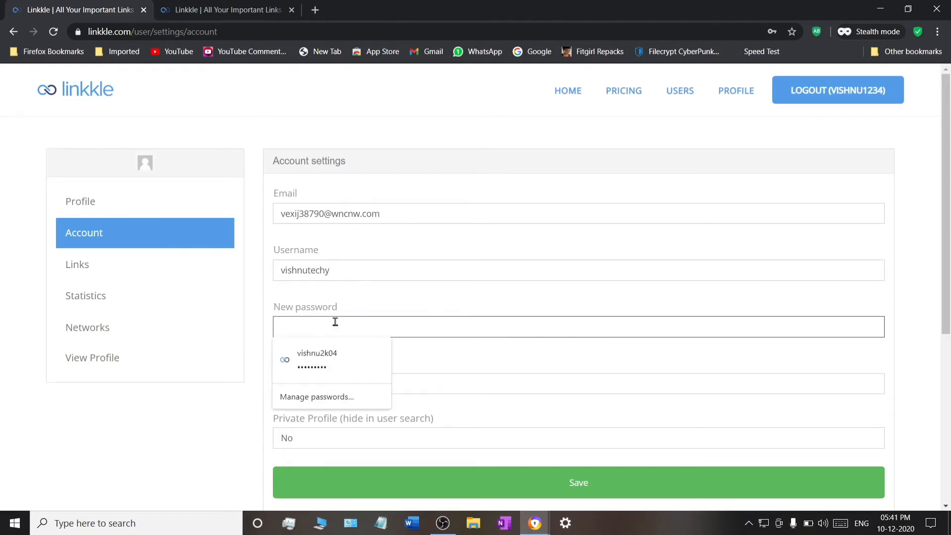
pyautogui.click(382, 284)
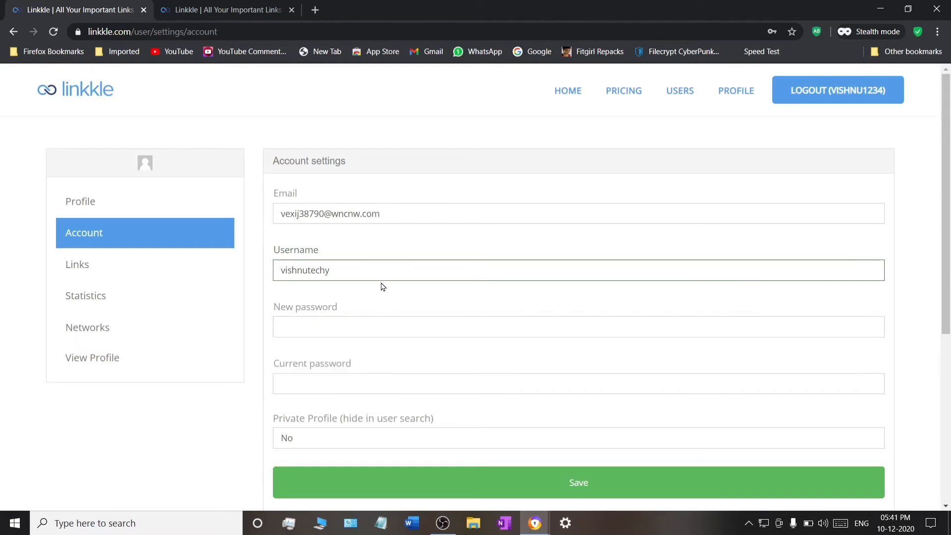
# - Look through the remaining account settings, including the password fields, the private profile option and account deletion
pyautogui.click(324, 337)
pyautogui.scroll(-5, 359, 320)
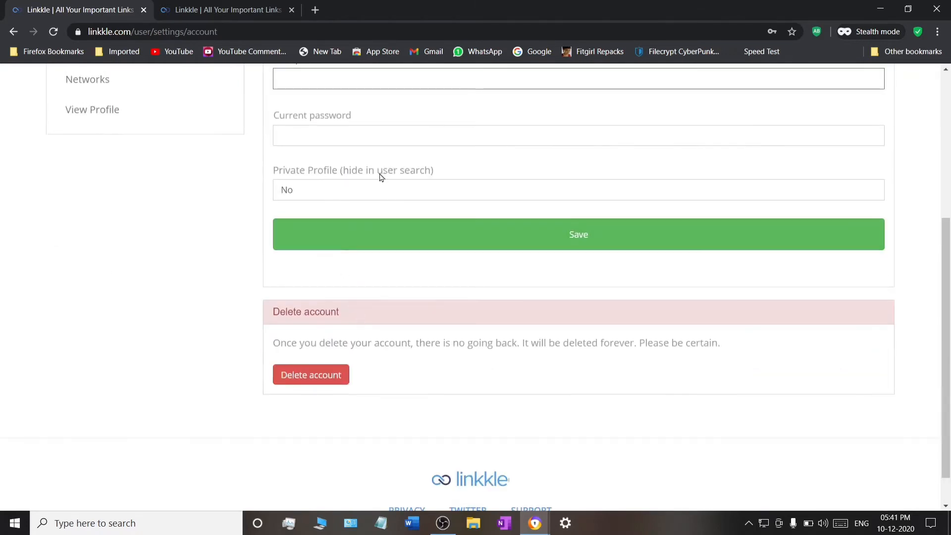
pyautogui.scroll(4, 138, 200)
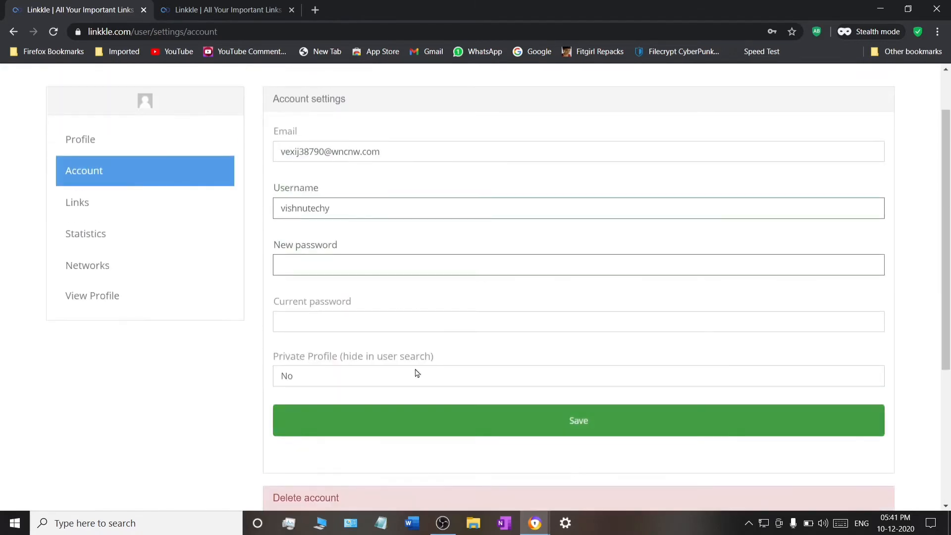
pyautogui.scroll(1, 179, 274)
pyautogui.scroll(-1, 297, 272)
pyautogui.scroll(-3, 411, 277)
pyautogui.scroll(4, 143, 223)
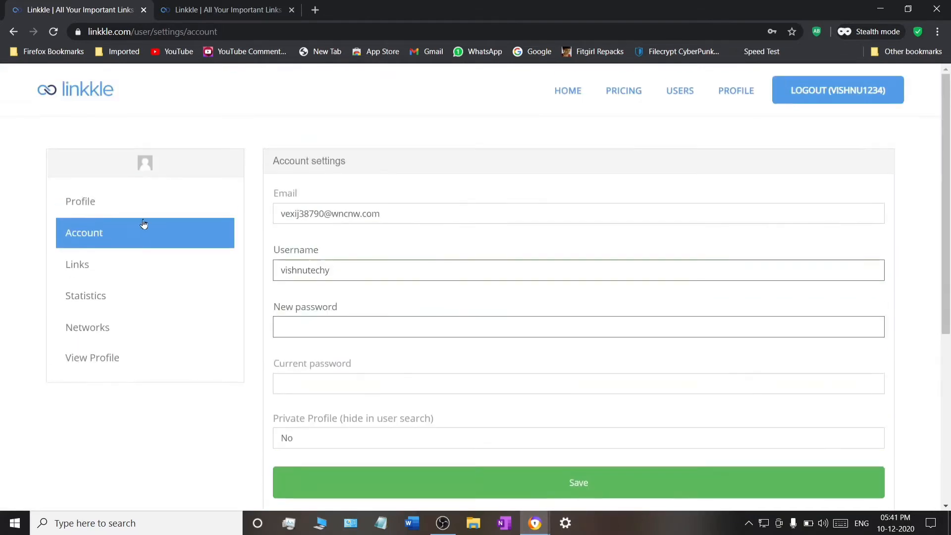
# - Open the profile settings and choose the "custom avatar" image from the YT channel folder as the avatar
pyautogui.click(141, 200)
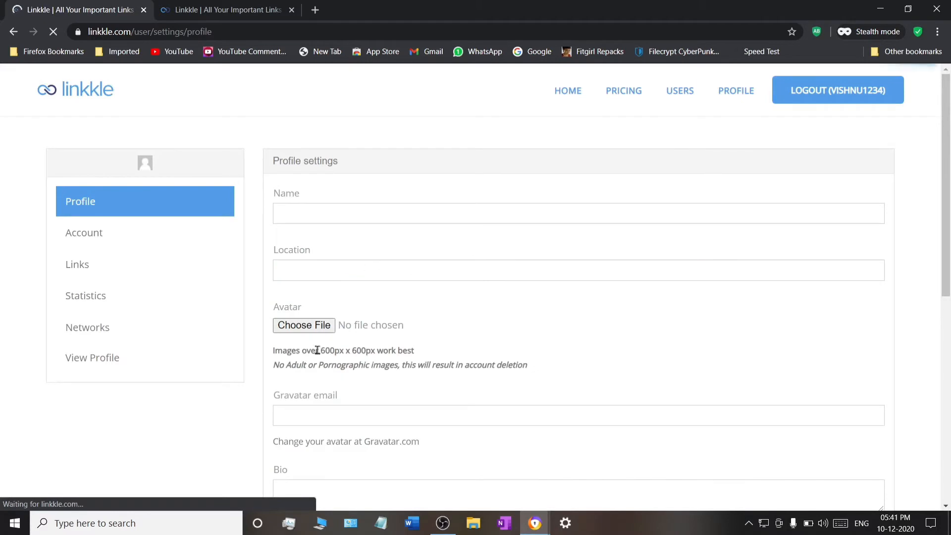
pyautogui.click(311, 331)
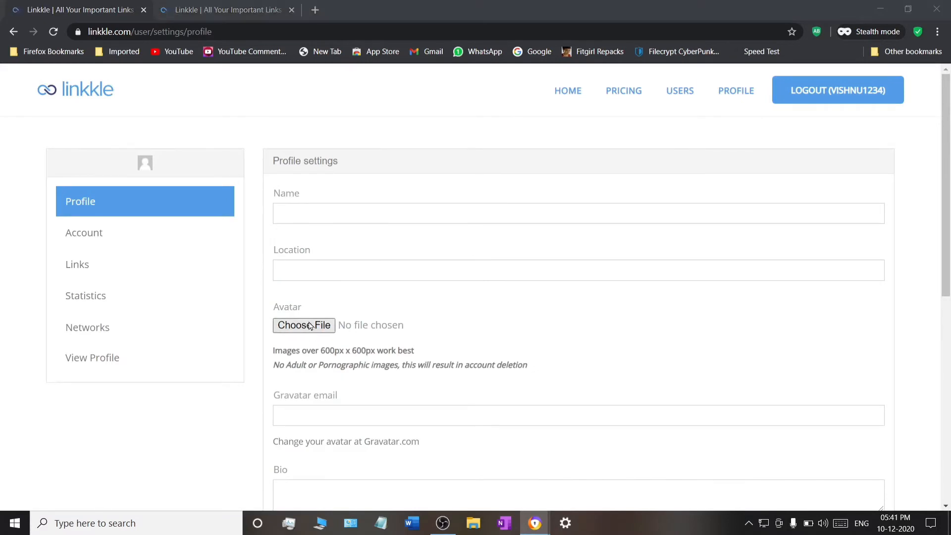
pyautogui.scroll(-10, 298, 169)
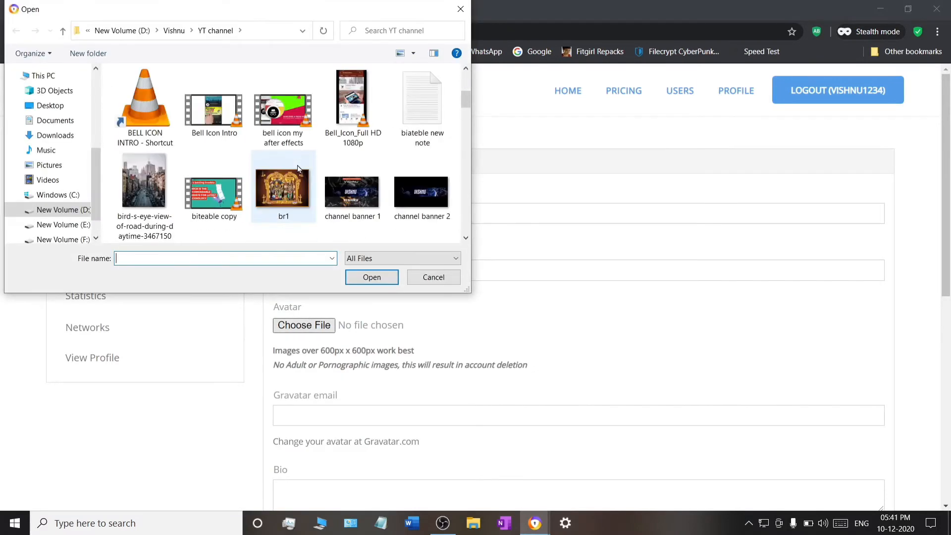
pyautogui.scroll(-2, 203, 125)
pyautogui.scroll(2, 203, 125)
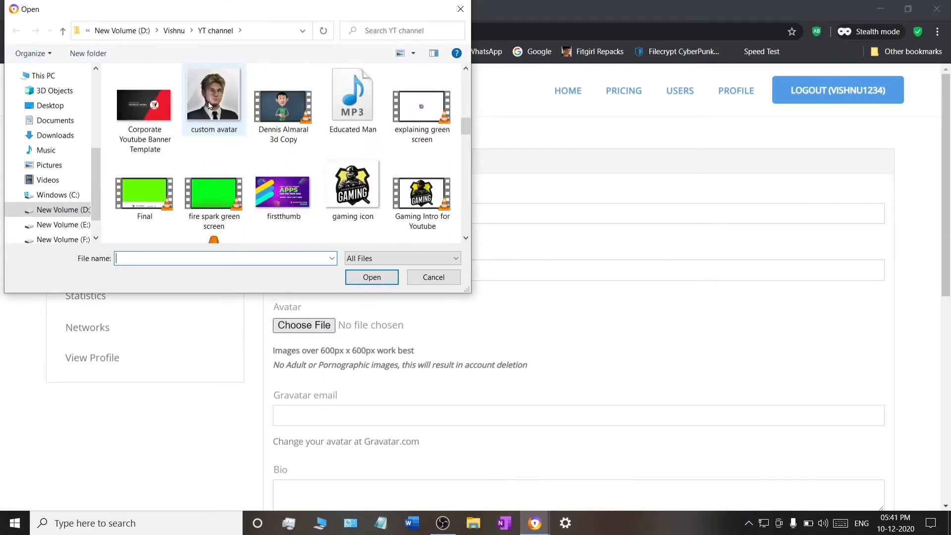
pyautogui.doubleClick(207, 111)
# - Fill in the Gravatar email with the temporary email address and enter "Temporary website" as the bio
pyautogui.scroll(-3, 329, 297)
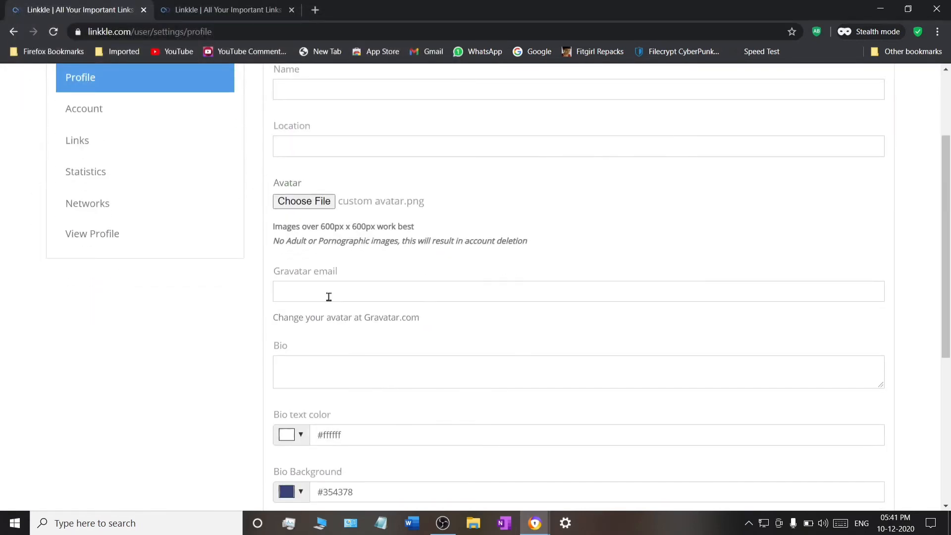
pyautogui.click(326, 293)
pyautogui.click(590, 317)
pyautogui.click(527, 288)
pyautogui.hotkey('ctrl', 'v')
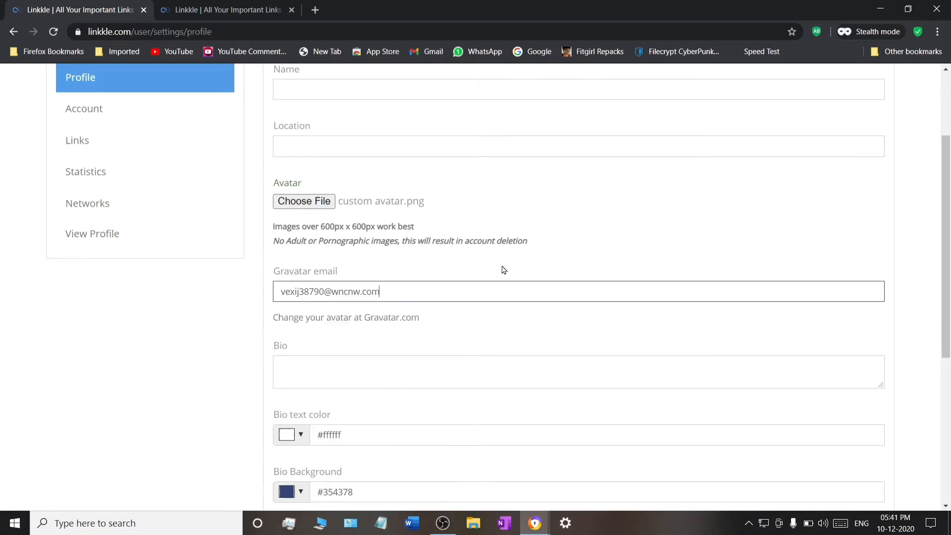
pyautogui.click(335, 356)
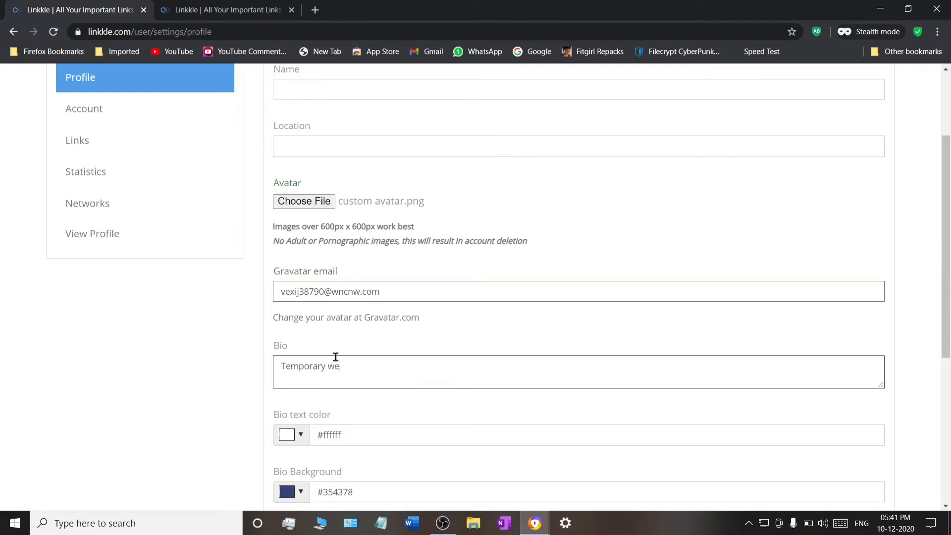
pyautogui.scroll(-4, 340, 356)
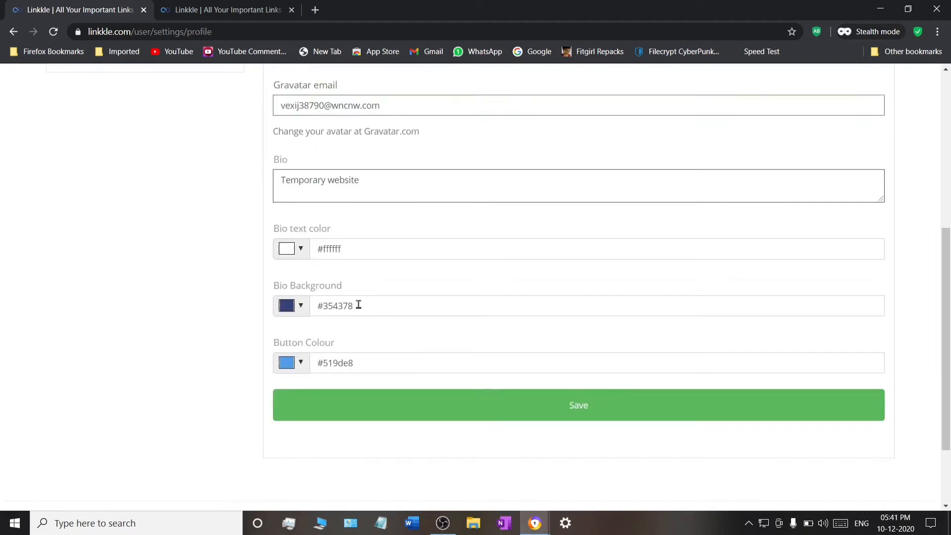
# - Enter the profile's display name and save the profile settings
pyautogui.scroll(4, 356, 304)
pyautogui.scroll(1, 345, 255)
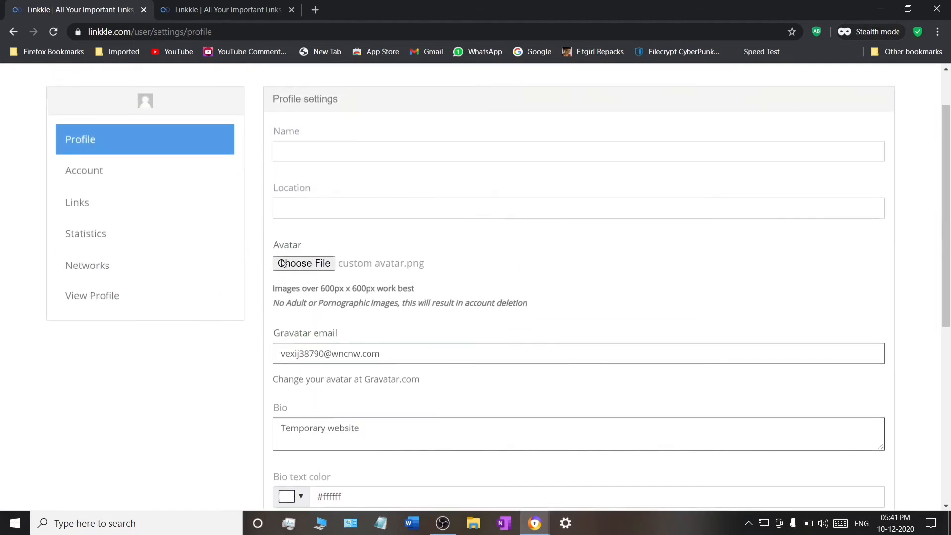
pyautogui.click(366, 156)
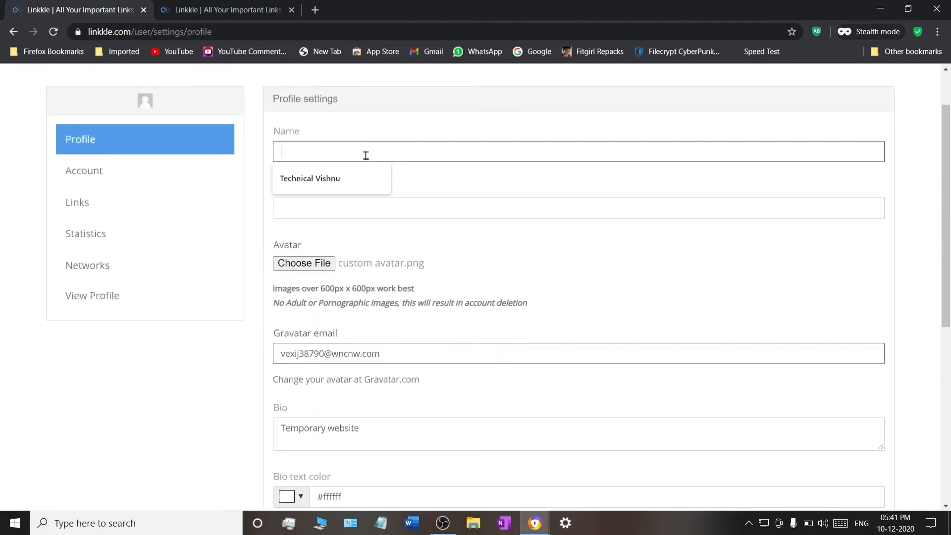
pyautogui.write('Vishnu ')
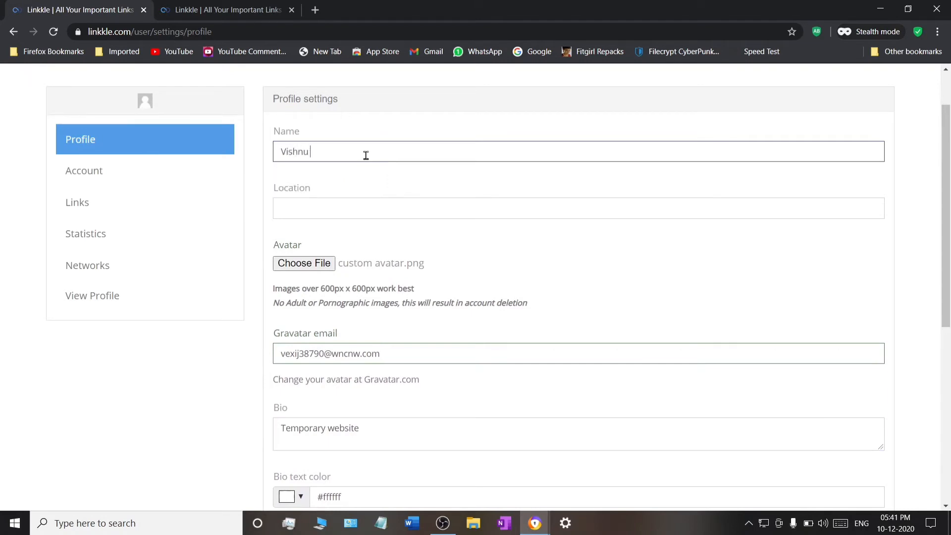
pyautogui.write('Temporar')
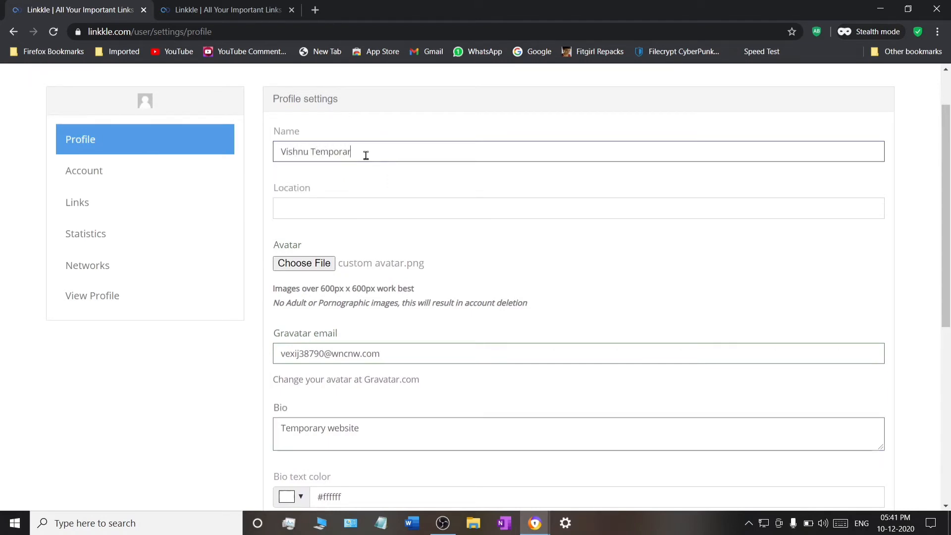
pyautogui.write('y')
pyautogui.scroll(-7, 340, 324)
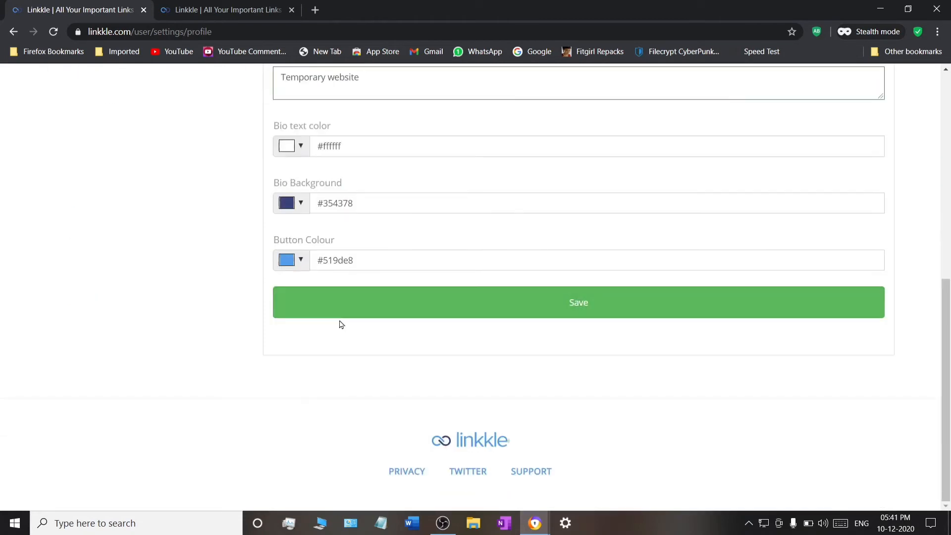
pyautogui.click(462, 309)
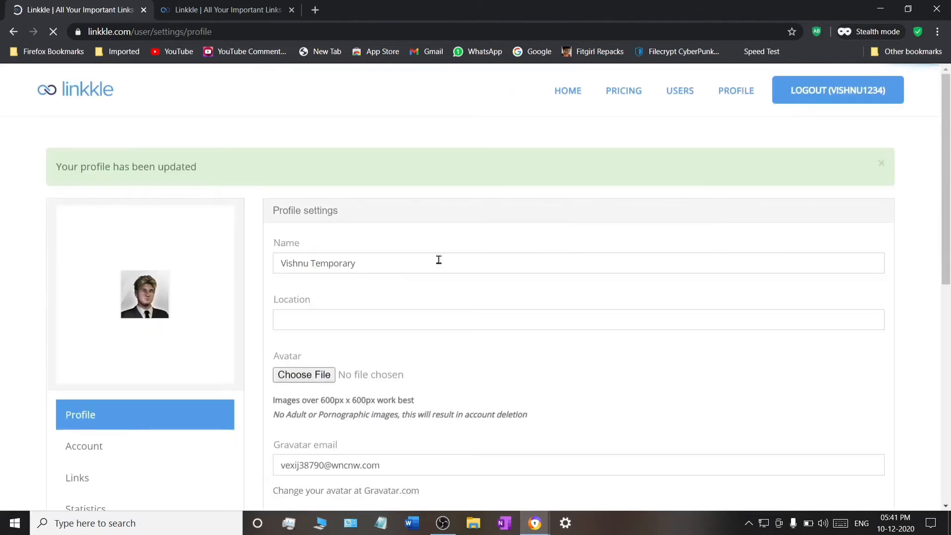
# - Open the link settings and save a new link titled "Instagram" that points to the account's Instagram profile URL
pyautogui.scroll(-4, 426, 272)
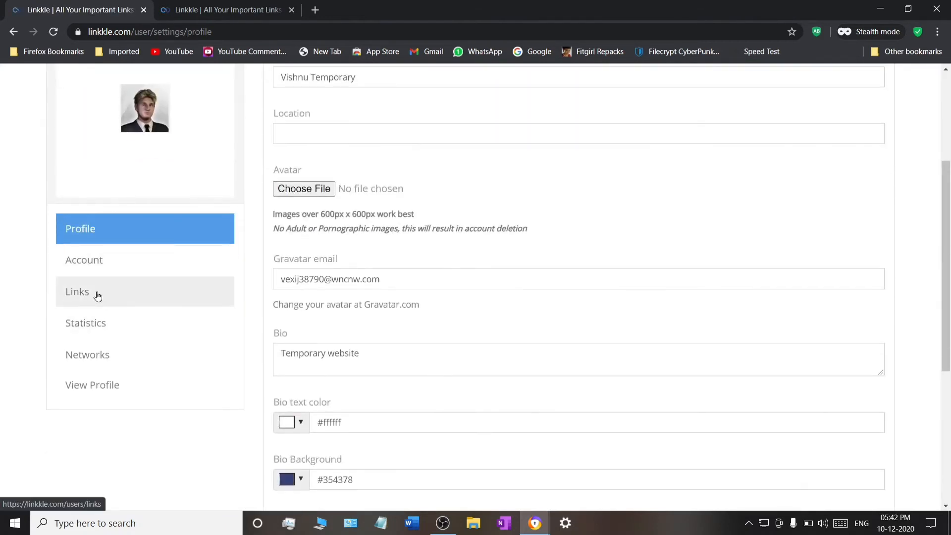
pyautogui.click(98, 296)
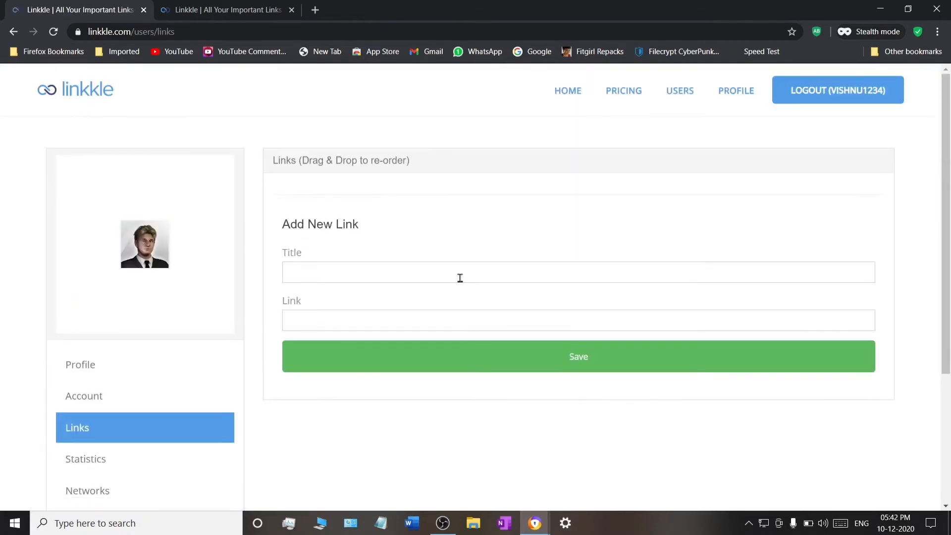
pyautogui.click(460, 276)
pyautogui.click(593, 198)
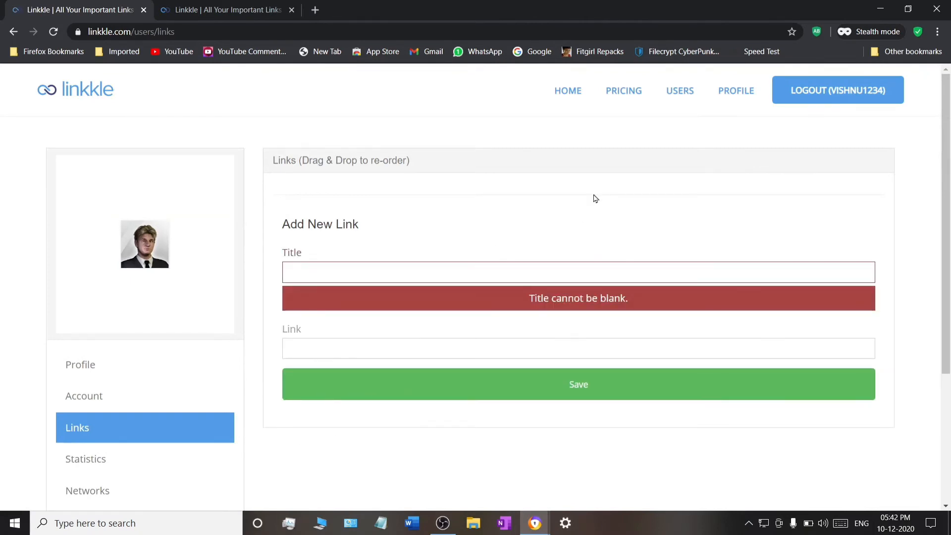
pyautogui.click(512, 271)
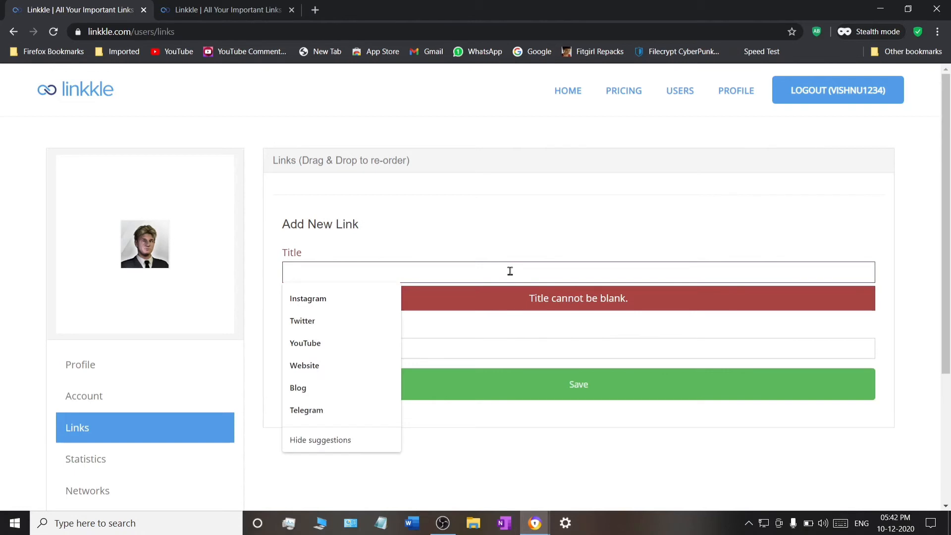
pyautogui.write('Instagra')
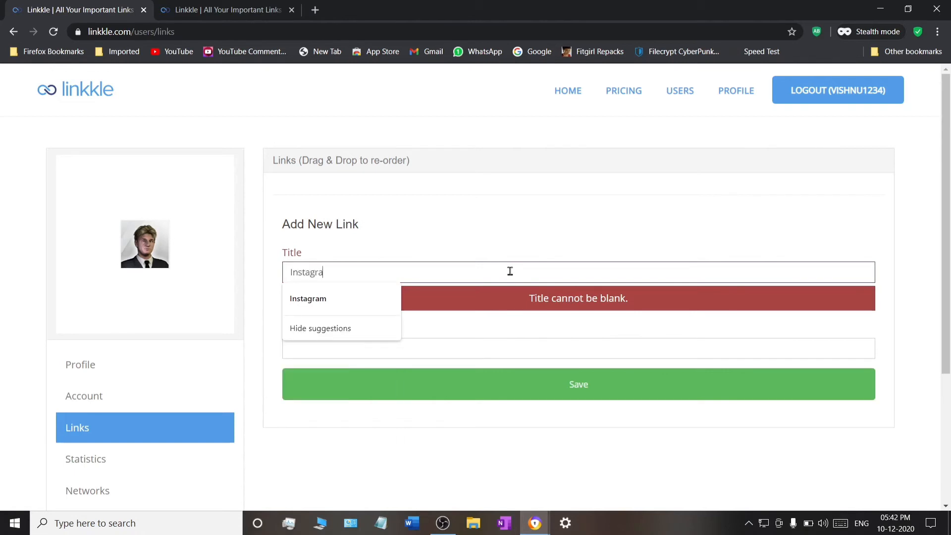
pyautogui.write('m')
pyautogui.click(510, 347)
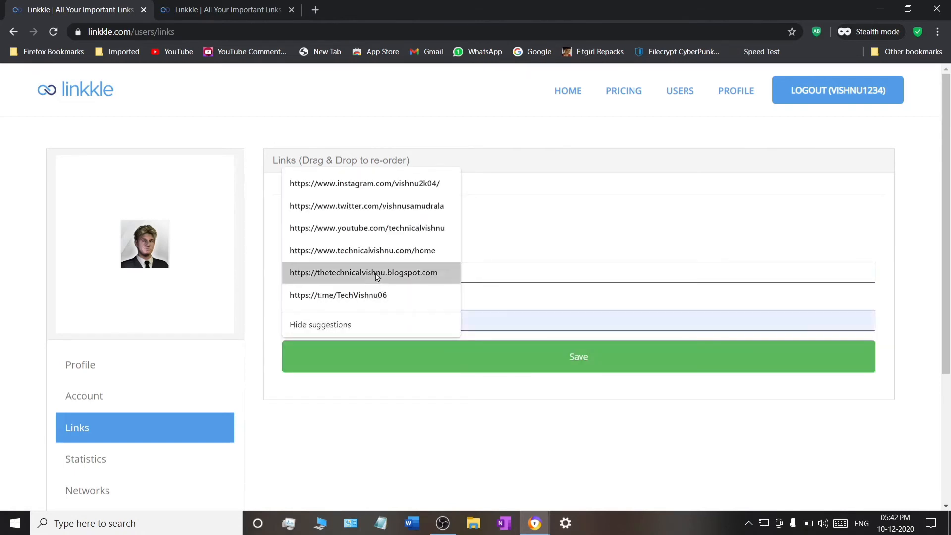
pyautogui.click(373, 183)
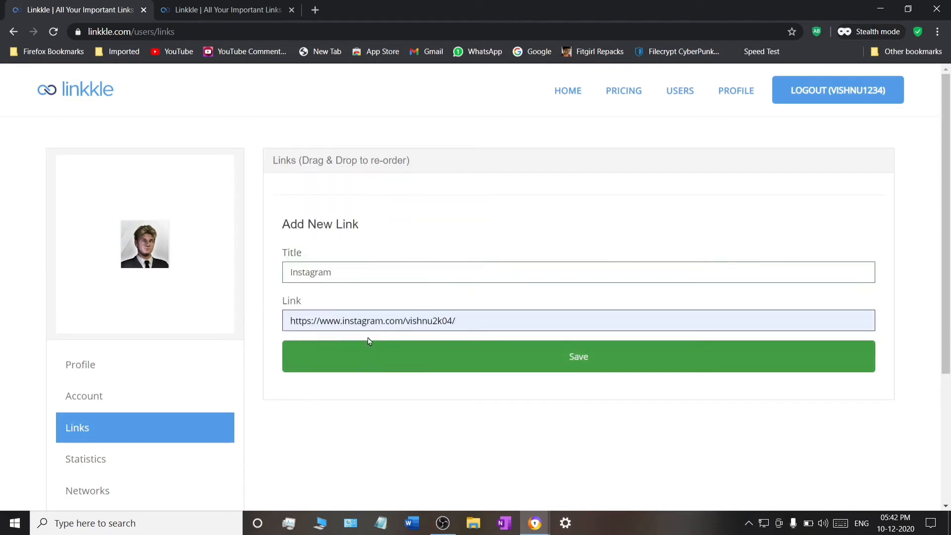
pyautogui.click(551, 356)
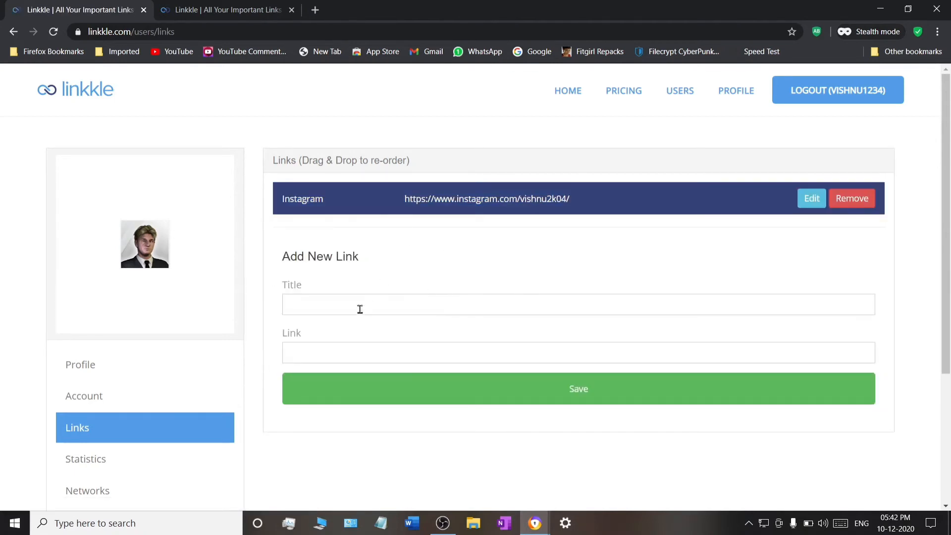
# - Save a new link titled "Twitter" that points to the account's Twitter profile URL
pyautogui.click(360, 313)
pyautogui.write('Twitter')
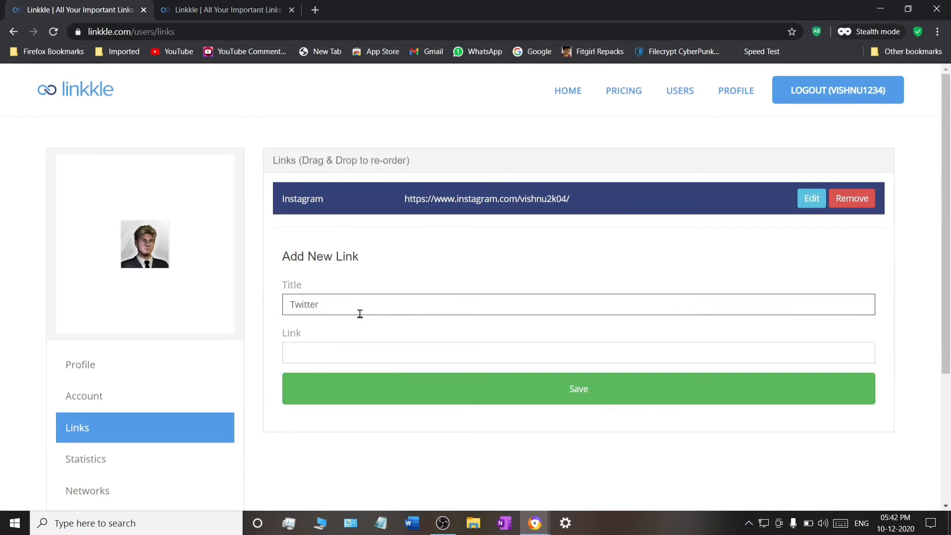
pyautogui.press('Tab')
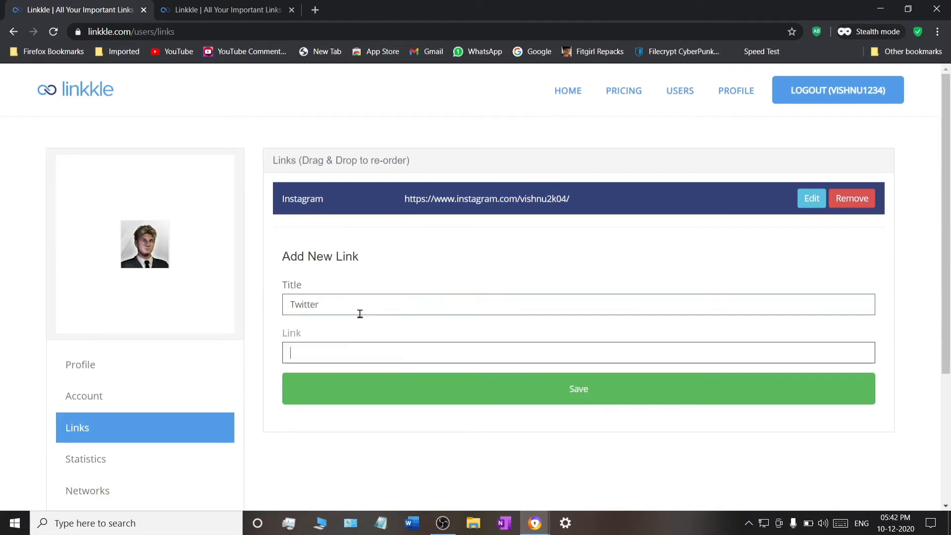
pyautogui.write('h')
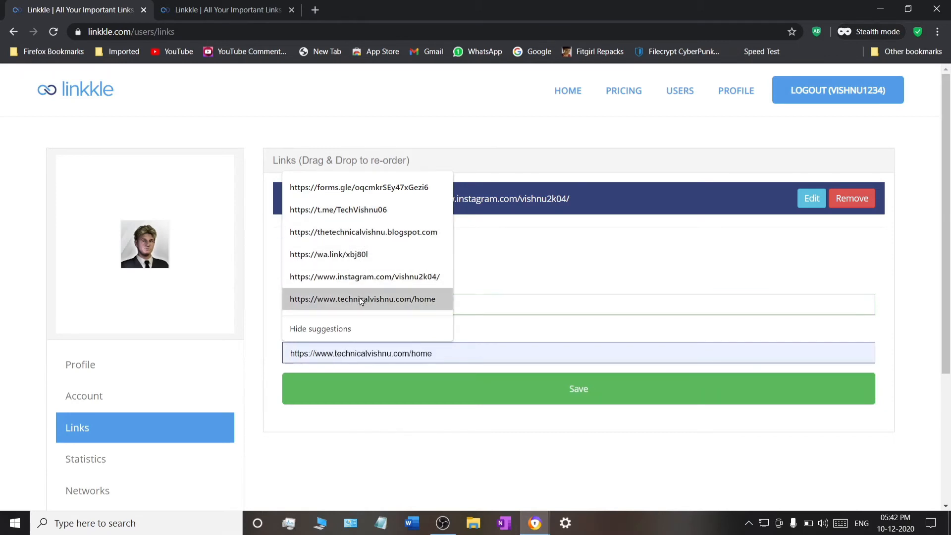
pyautogui.write('t')
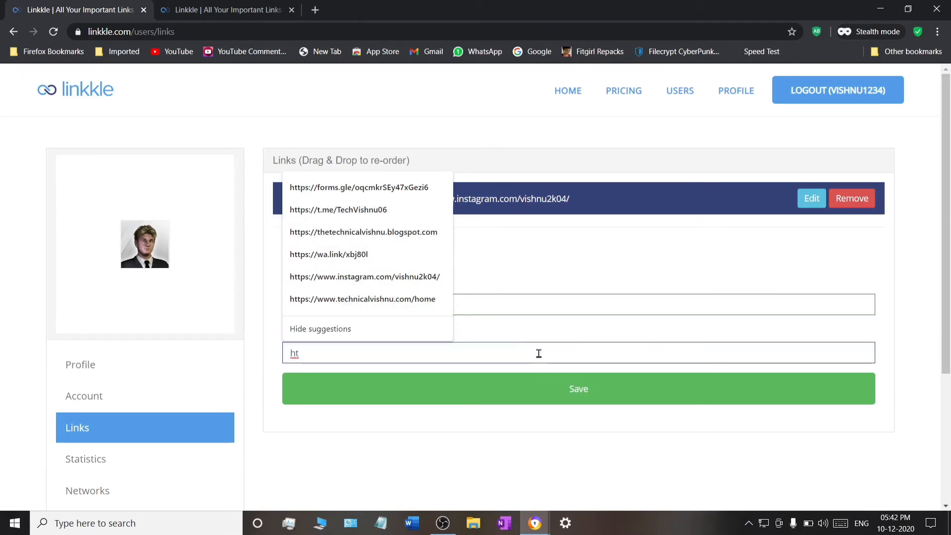
pyautogui.write('tps://www')
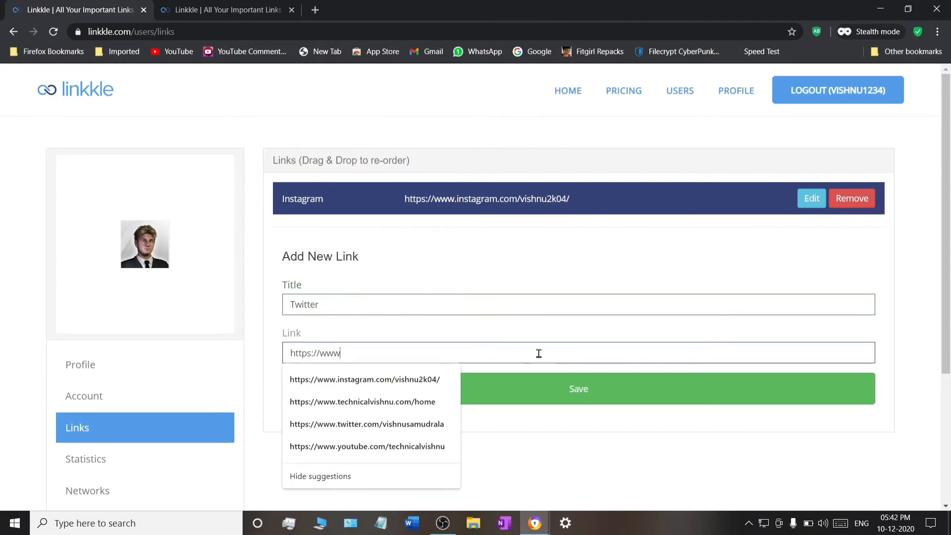
pyautogui.write('.twitter.com/vishnusamudrala')
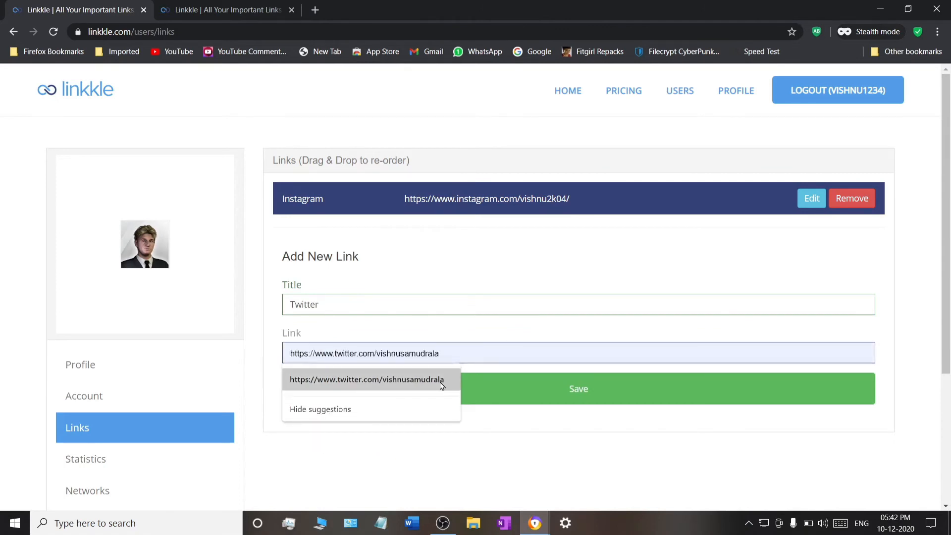
pyautogui.click(442, 380)
pyautogui.click(391, 382)
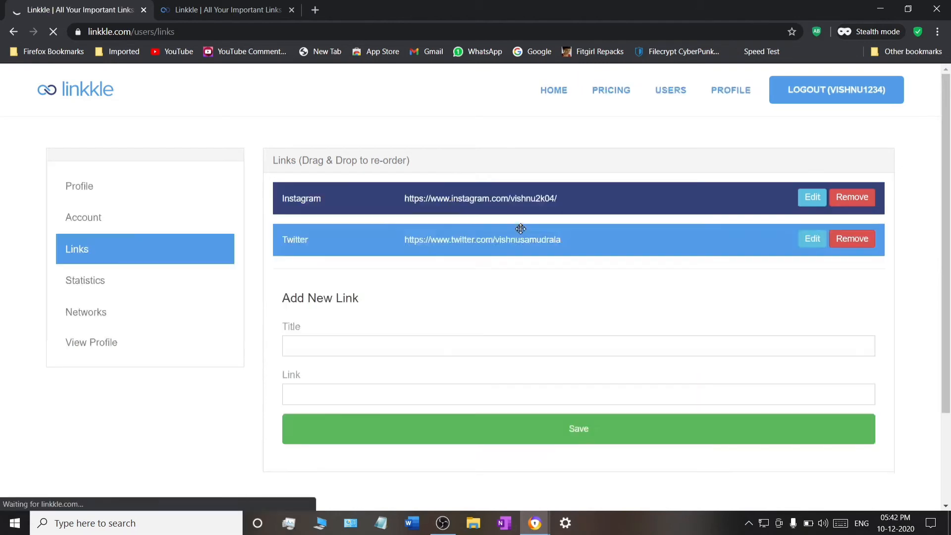
# - Save a new link titled "Website" that points to the home page URL of the account owner's website
pyautogui.click(469, 348)
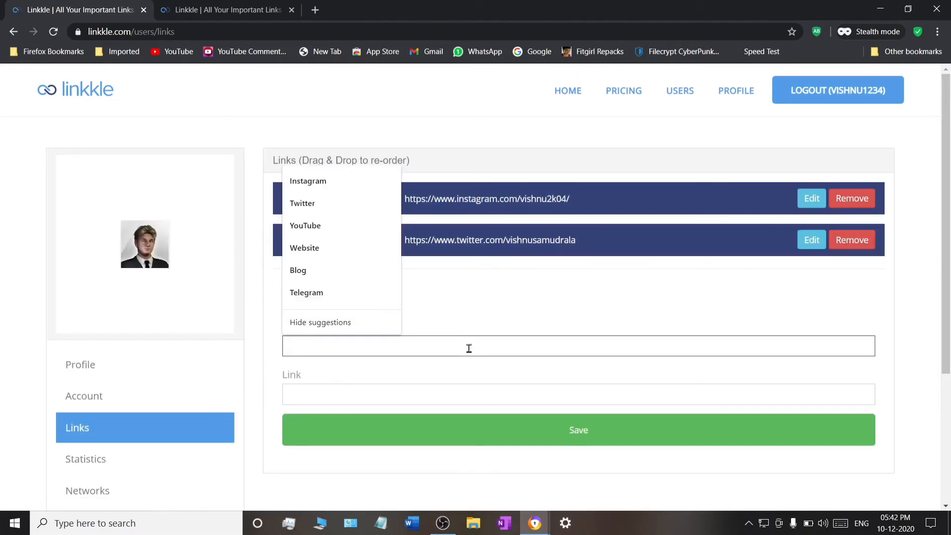
pyautogui.press('Up')
pyautogui.press('Up')
pyautogui.press('Return')
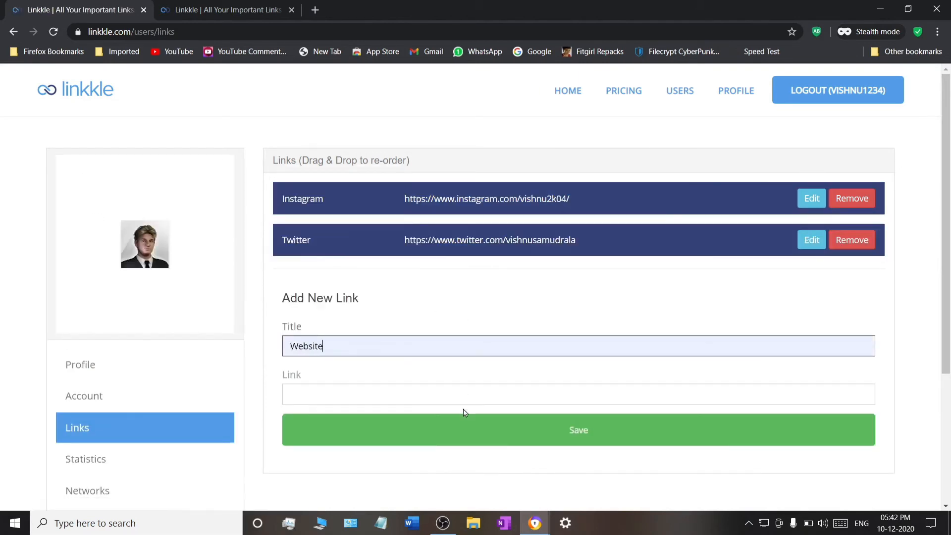
pyautogui.click(466, 395)
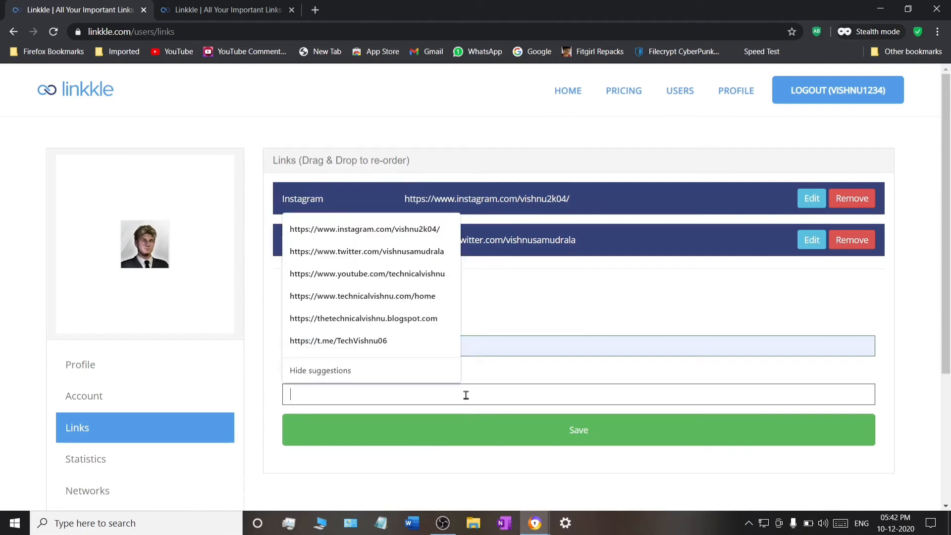
pyautogui.click(427, 297)
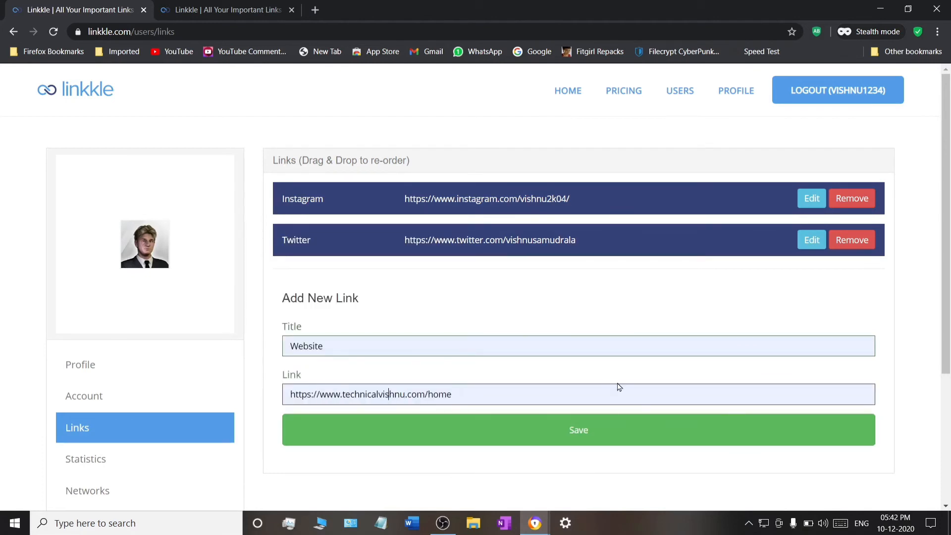
pyautogui.click(582, 433)
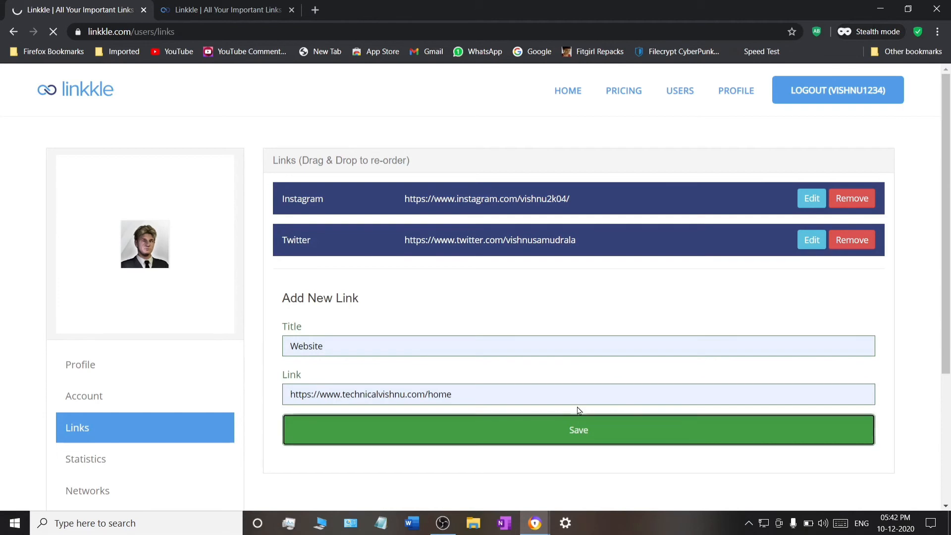
# - Go through the profile settings and open the public view of the Linkkle profile
pyautogui.scroll(-4, 399, 403)
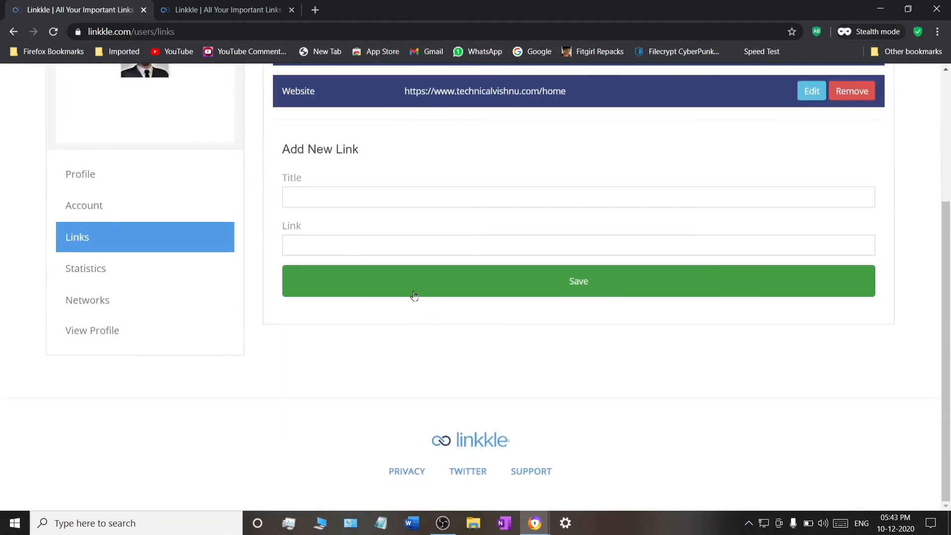
pyautogui.click(209, 187)
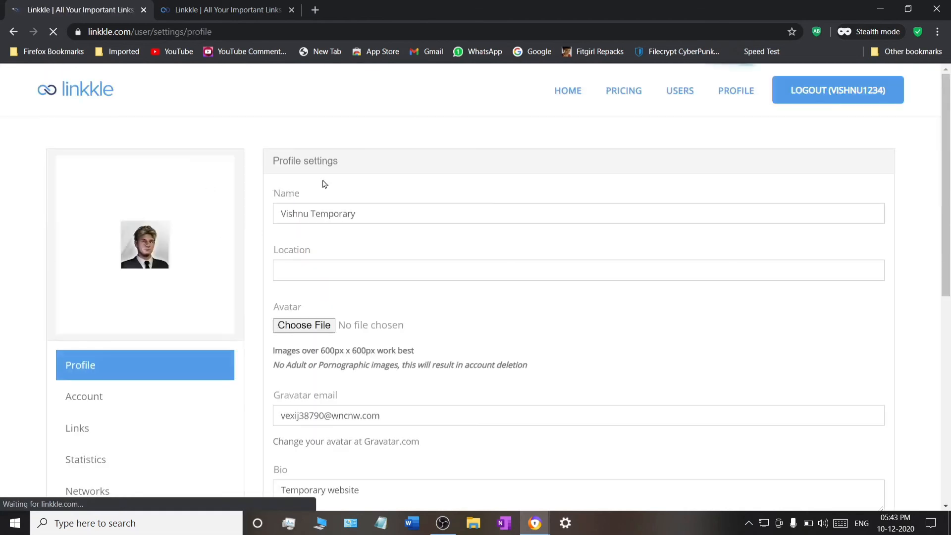
pyautogui.scroll(-4, 470, 159)
pyautogui.scroll(-3, 128, 304)
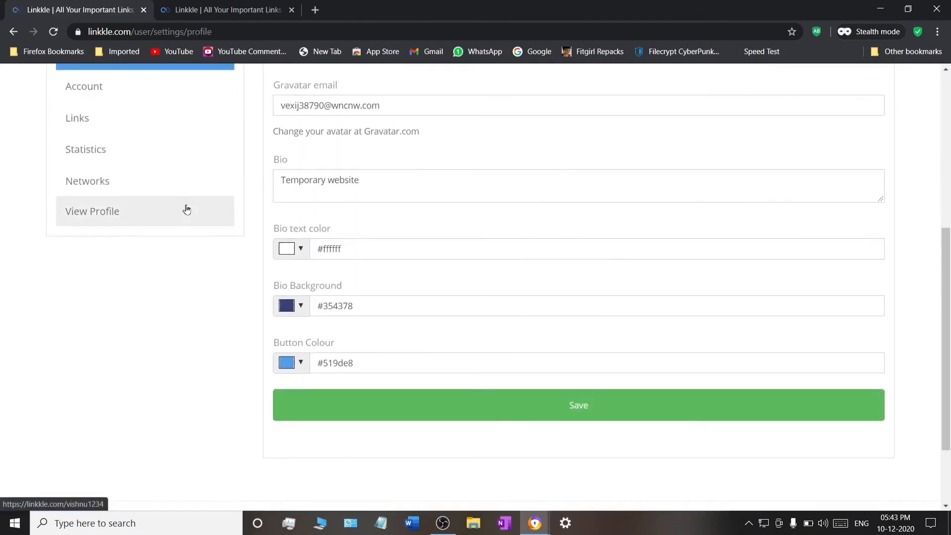
pyautogui.click(150, 214)
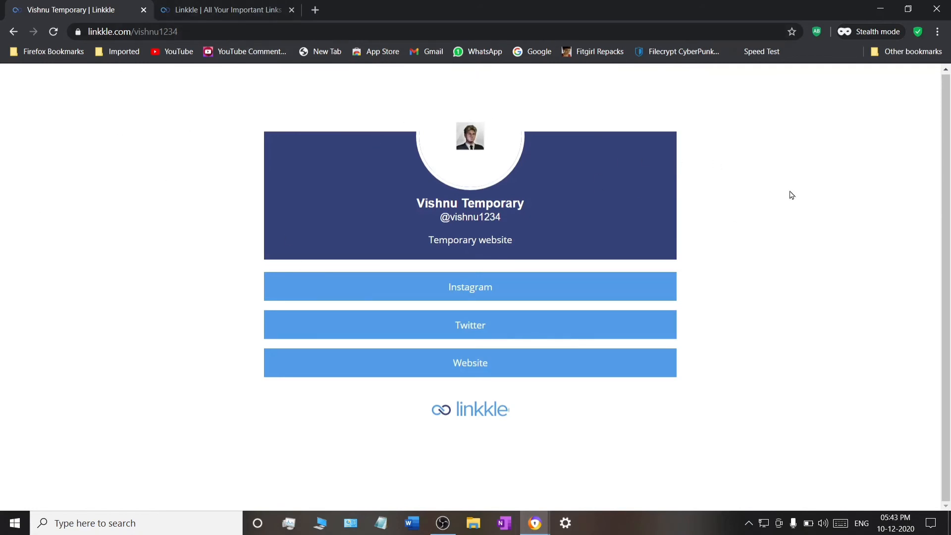
# - Go back to the Temp Mail inbox to check the temporary email address, and return to the public profile page
pyautogui.click(208, 6)
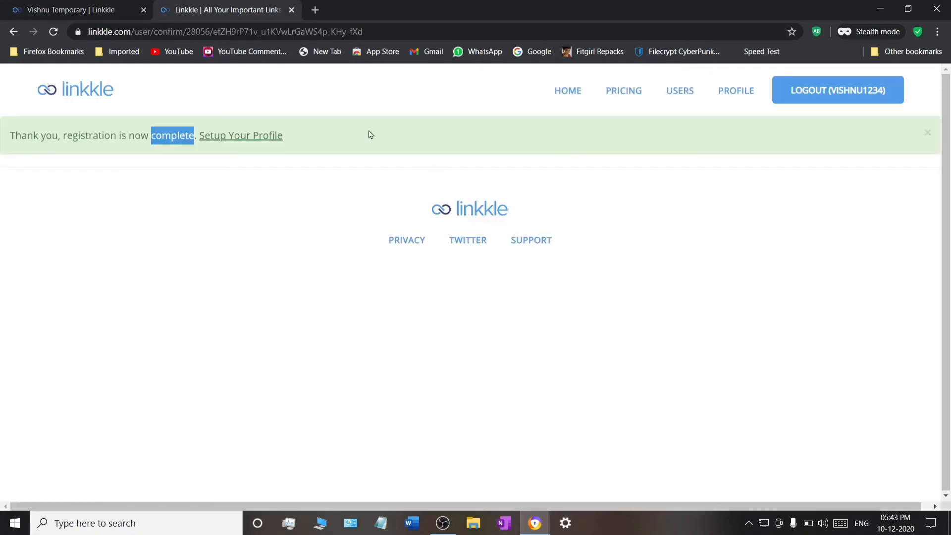
pyautogui.click(58, 5)
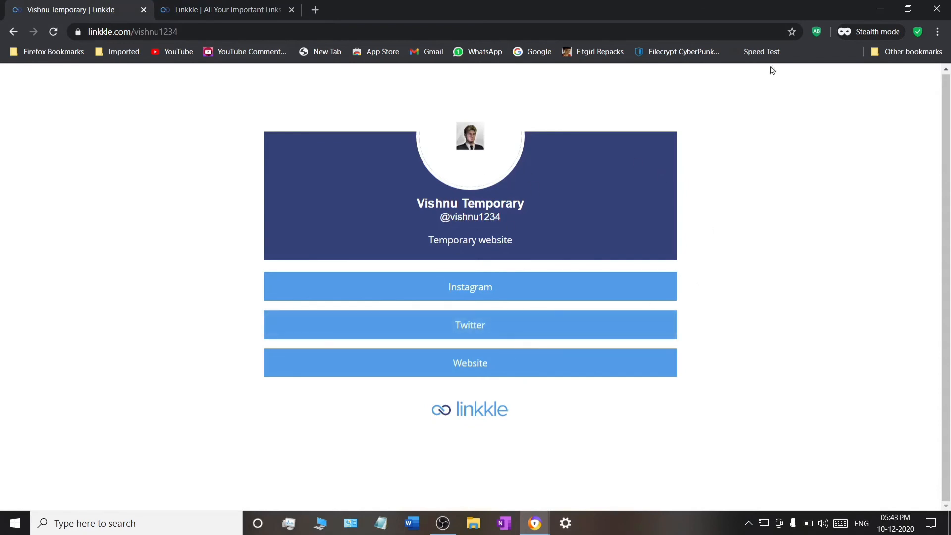
pyautogui.click(313, 10)
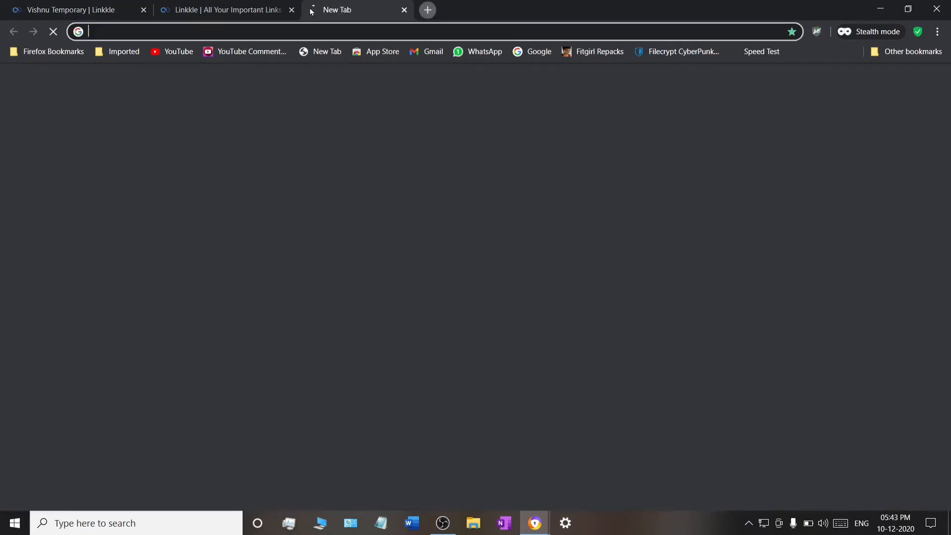
pyautogui.click(243, 10)
pyautogui.click(12, 31)
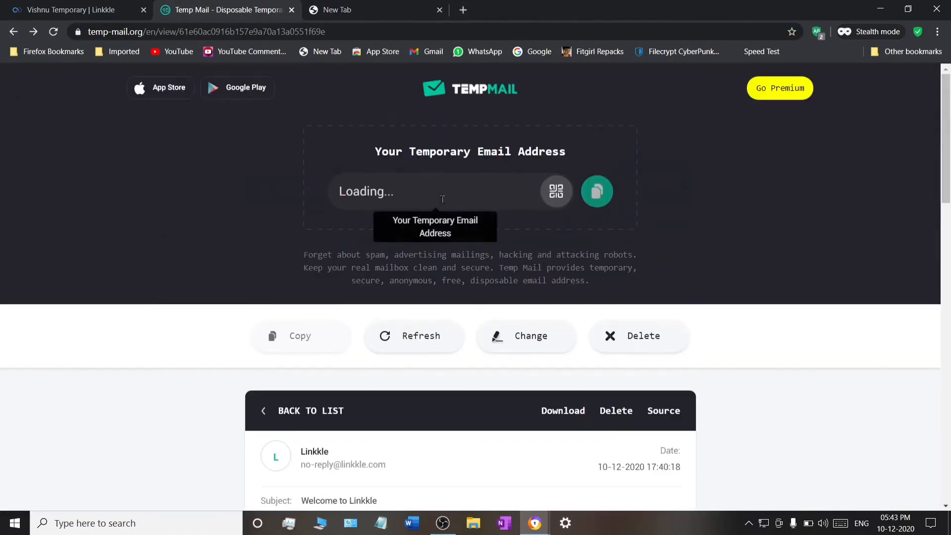
pyautogui.click(415, 8)
pyautogui.click(281, 6)
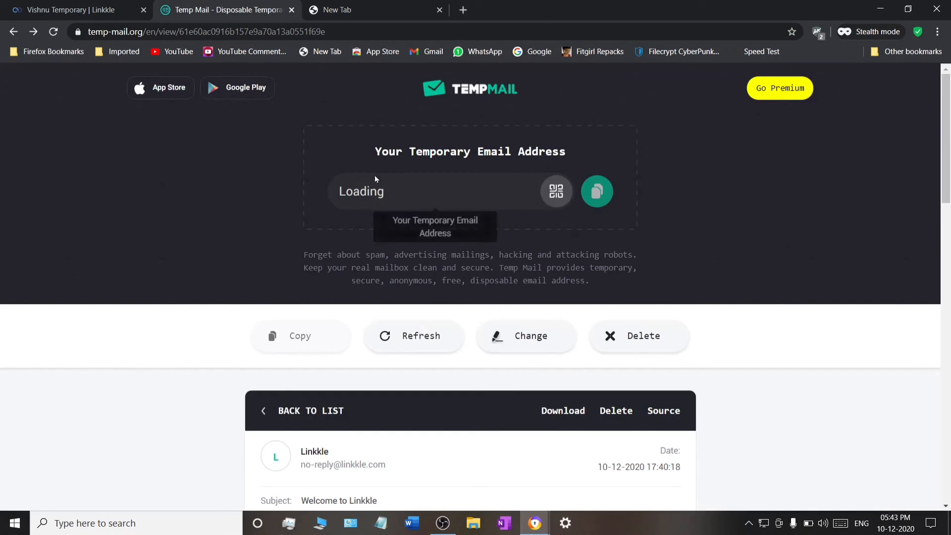
pyautogui.scroll(-1, 495, 421)
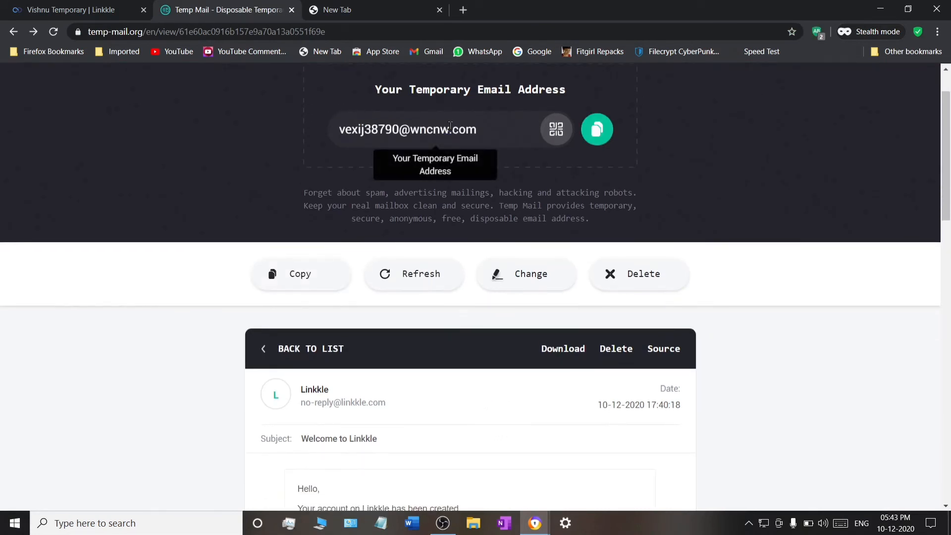
pyautogui.click(376, 10)
pyautogui.click(74, 9)
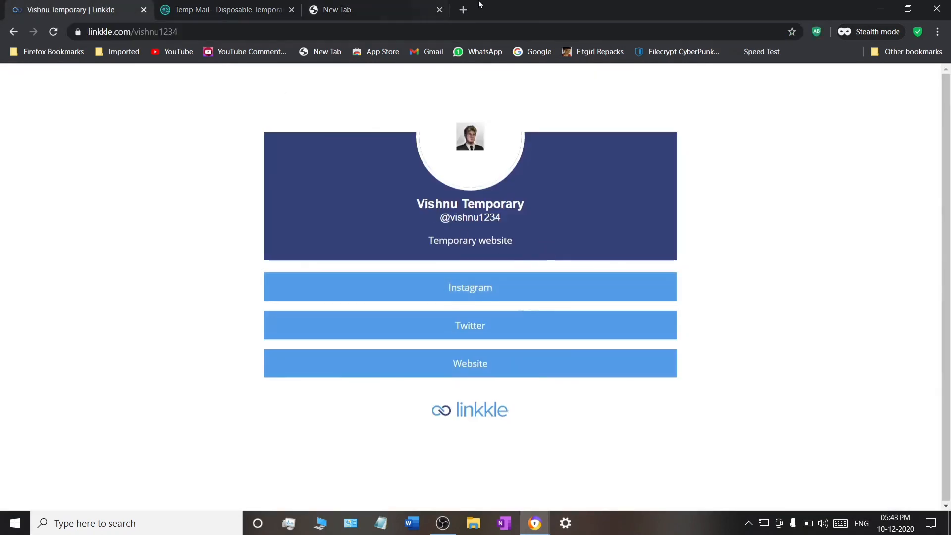
# - Close the existing tabs and load the public Linkkle page in a new tab from linkkle.com followed by the account's username
pyautogui.click(462, 10)
pyautogui.click(145, 11)
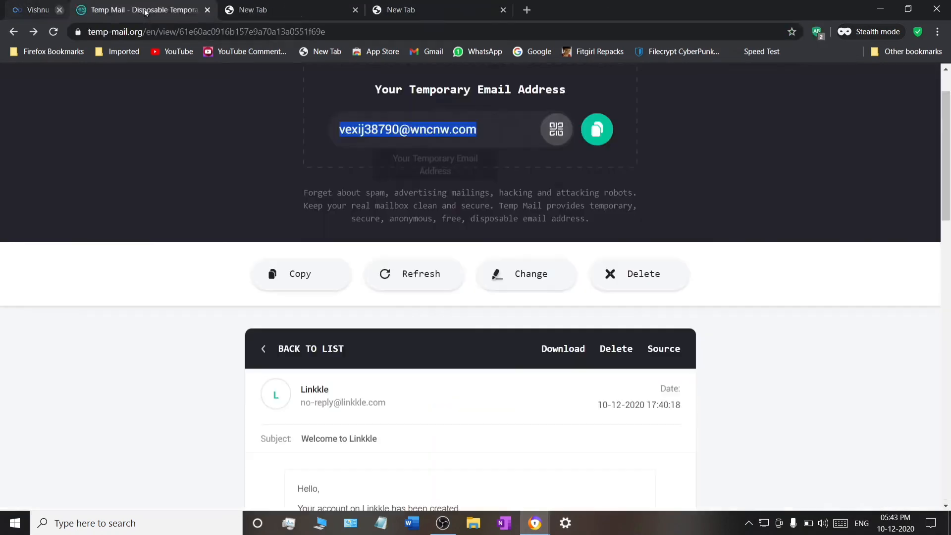
pyautogui.click(143, 10)
pyautogui.click(144, 10)
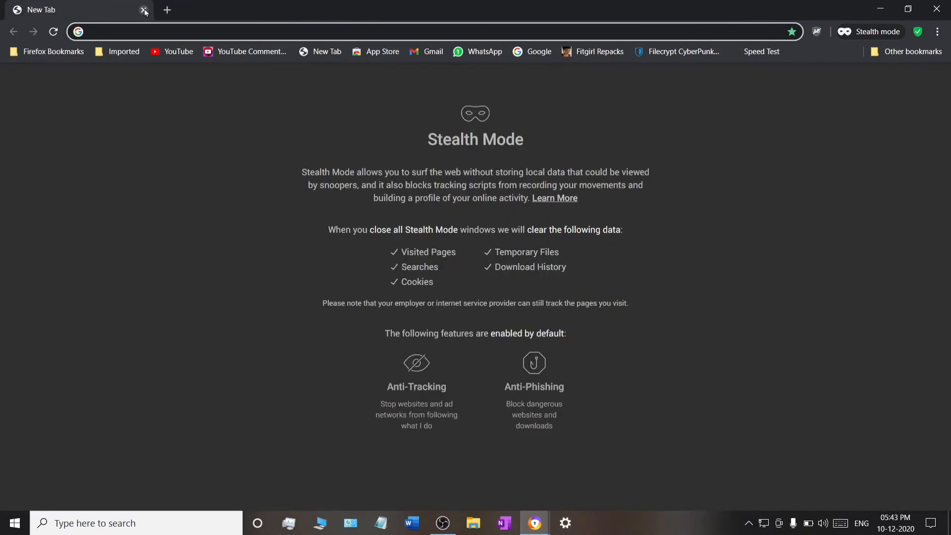
pyautogui.write('linkkle.')
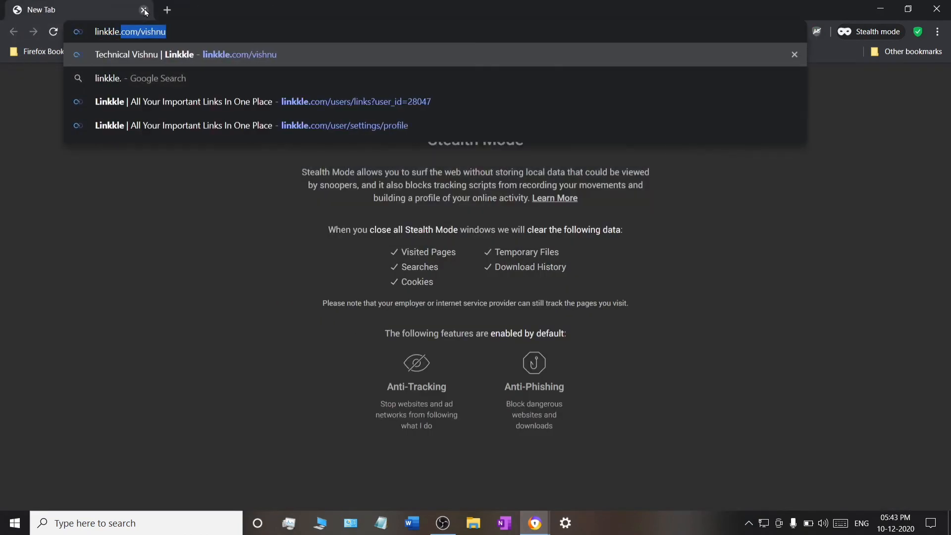
pyautogui.write('com/')
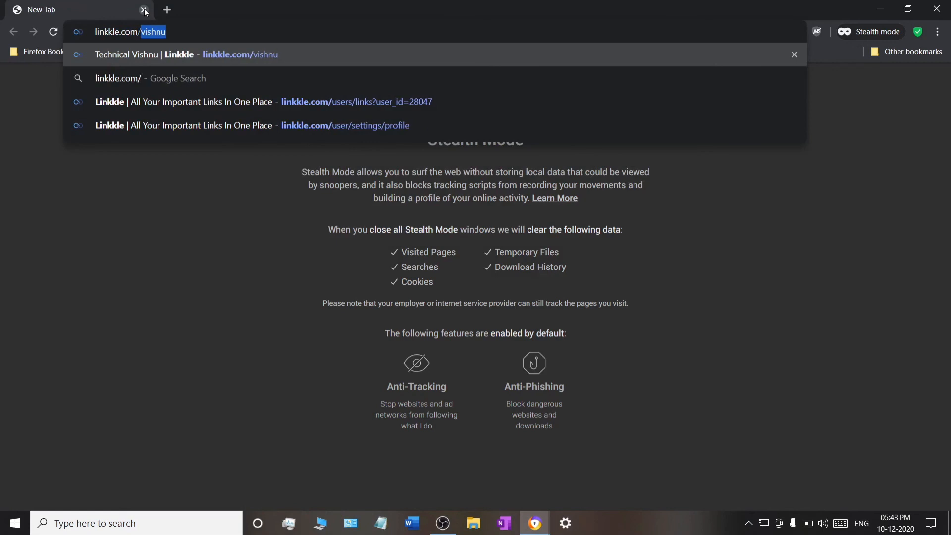
pyautogui.write('vishnu1234')
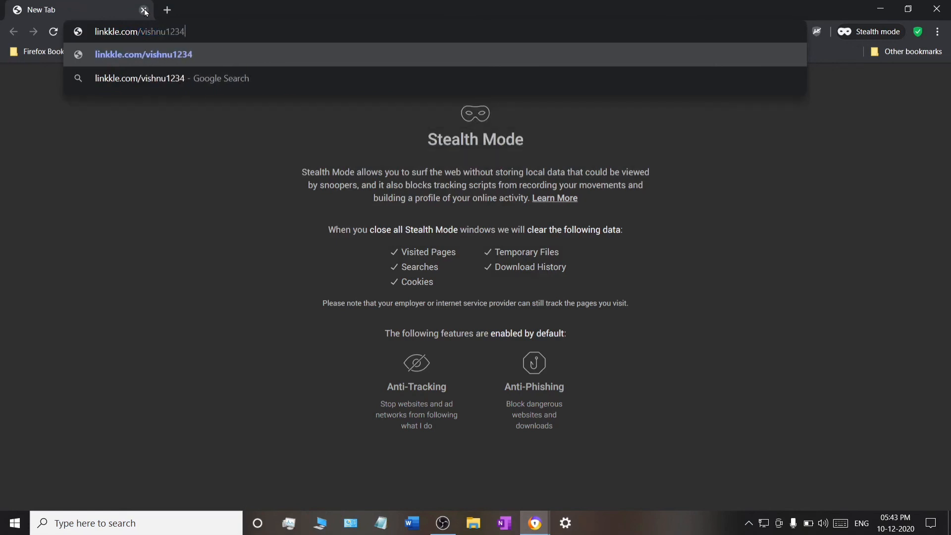
pyautogui.press('Return')
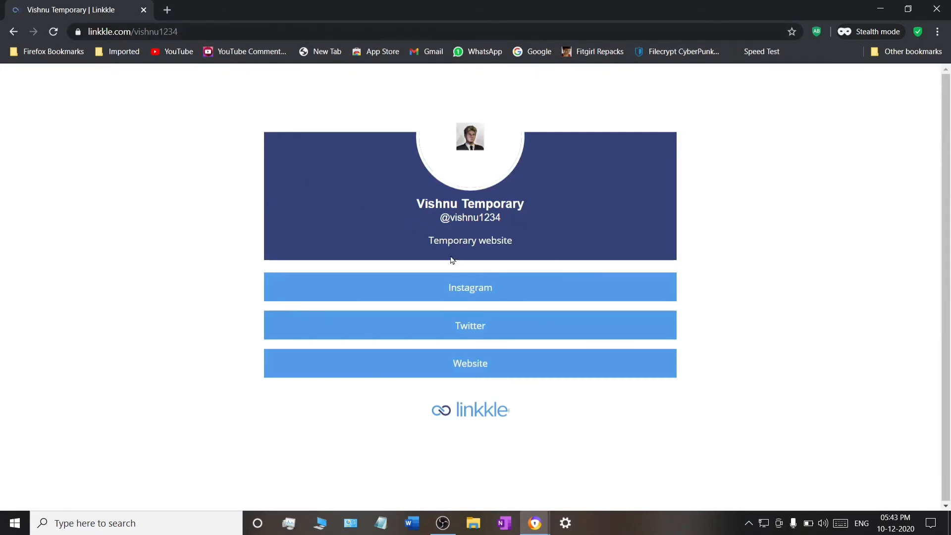
# - Open the page's Instagram link in a new tab, look through the profile and return to the Linkkle page
pyautogui.rightClick(509, 291)
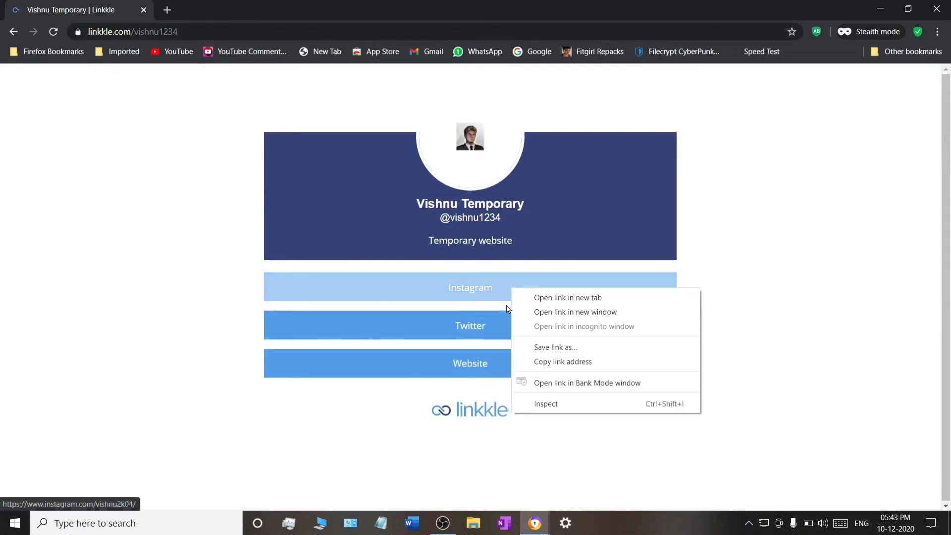
pyautogui.click(517, 299)
pyautogui.click(198, 9)
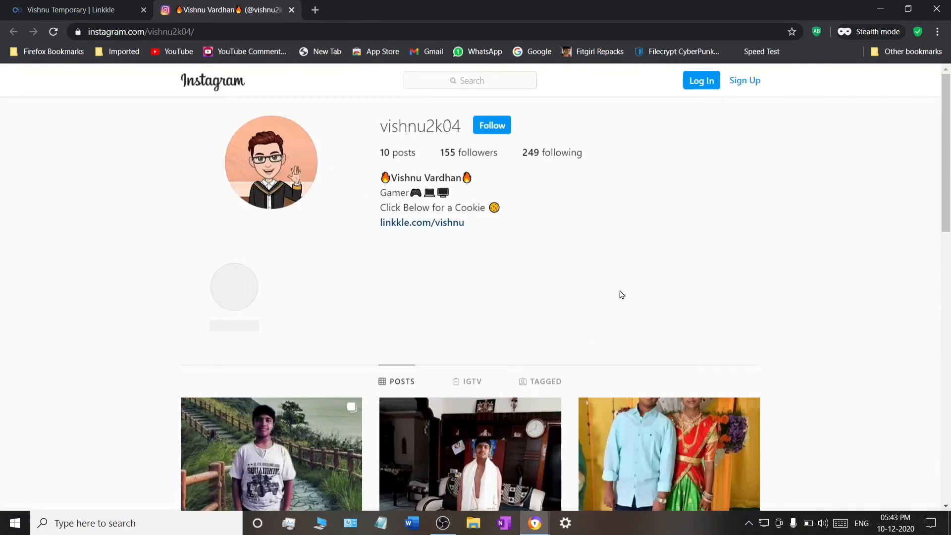
pyautogui.scroll(-14, 619, 295)
pyautogui.hotkey('ctrl', 'shift', 'Tab')
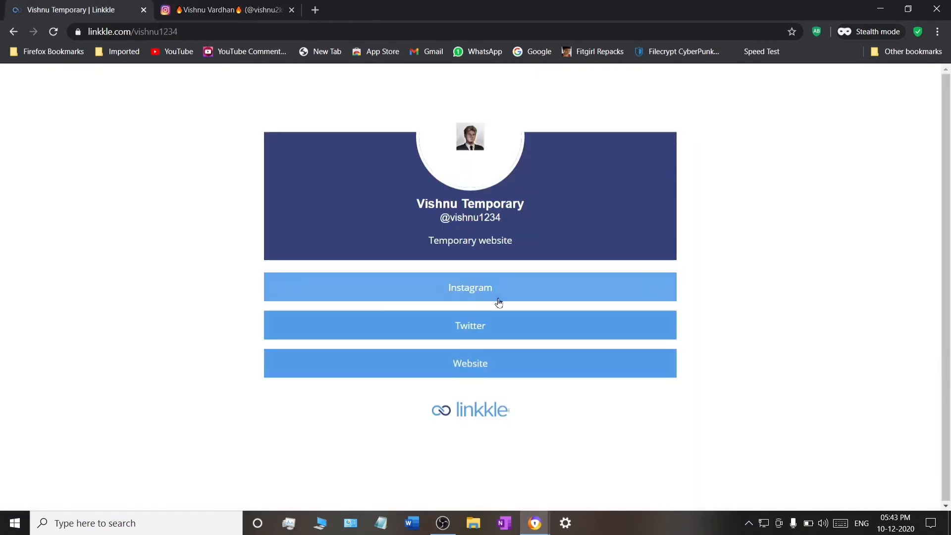
# - Open the Twitter link in a new tab, check the profile it leads to and return to the Linkkle page
pyautogui.rightClick(506, 314)
pyautogui.click(520, 323)
pyautogui.click(324, 9)
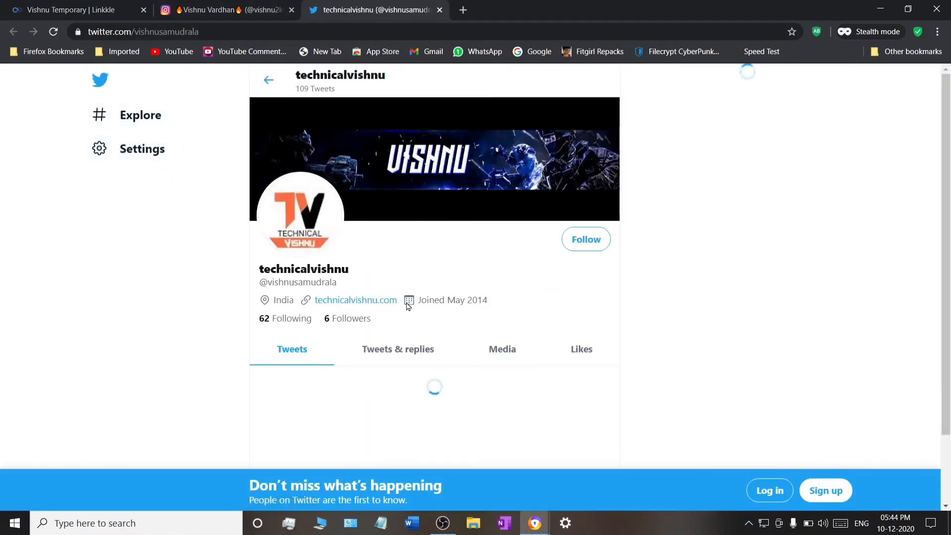
pyautogui.click(35, 6)
# - Open the Website link in a new tab, browse the site's home page and return to the Linkkle page
pyautogui.rightClick(533, 356)
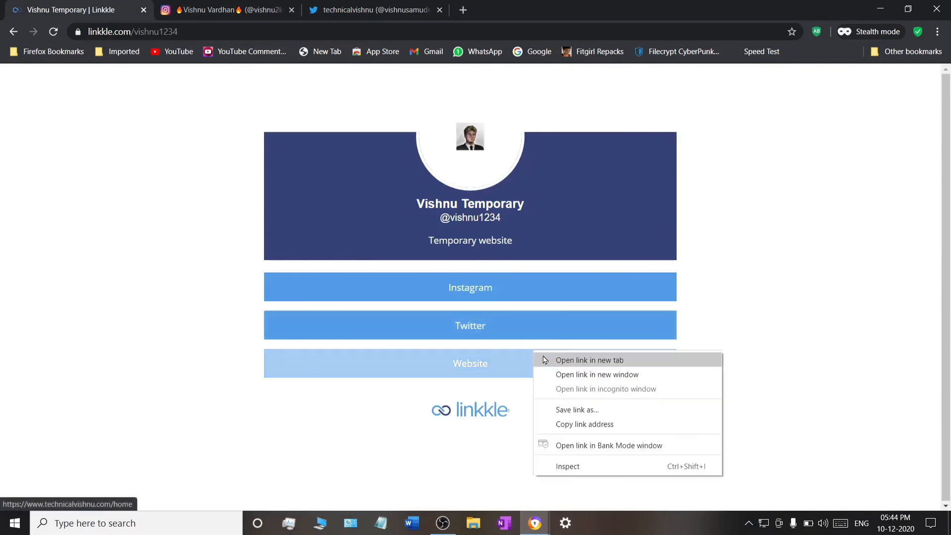
pyautogui.click(564, 361)
pyautogui.click(495, 6)
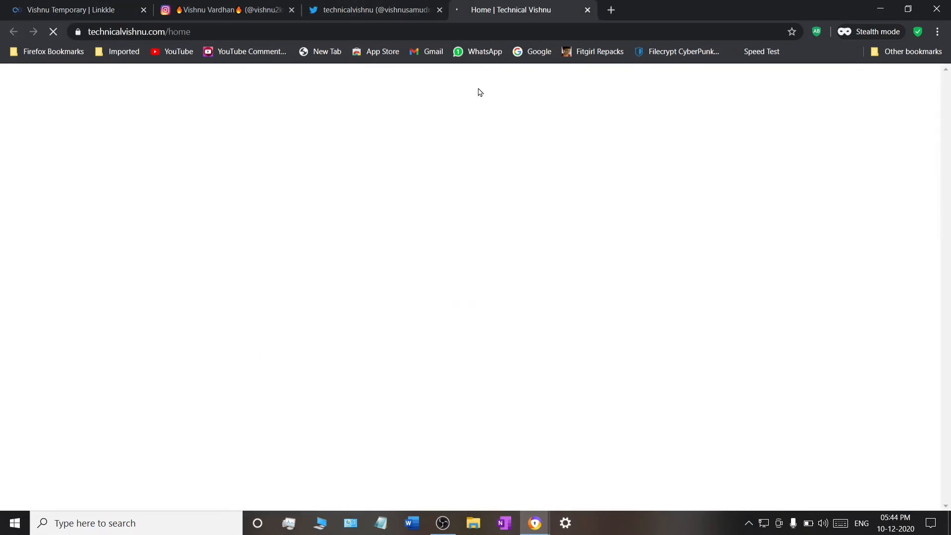
pyautogui.scroll(-8, 376, 218)
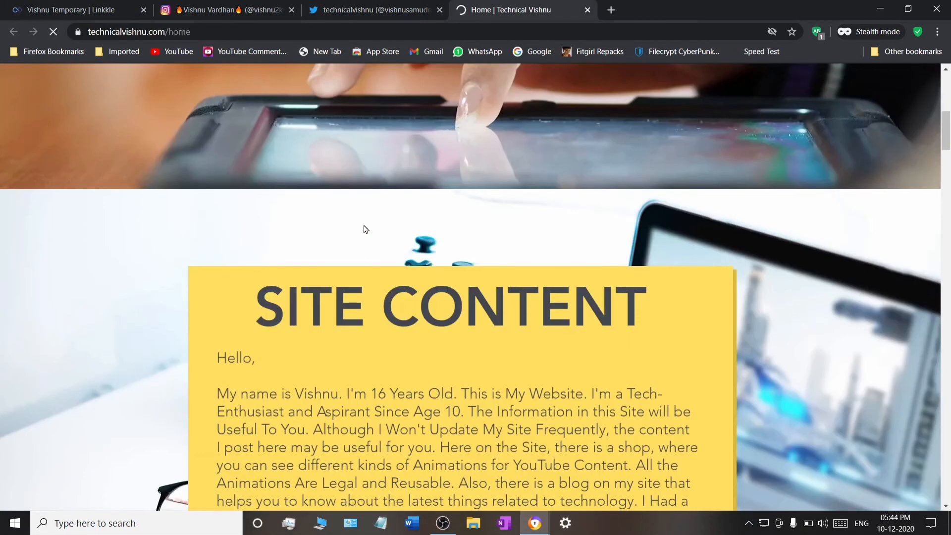
pyautogui.click(102, 4)
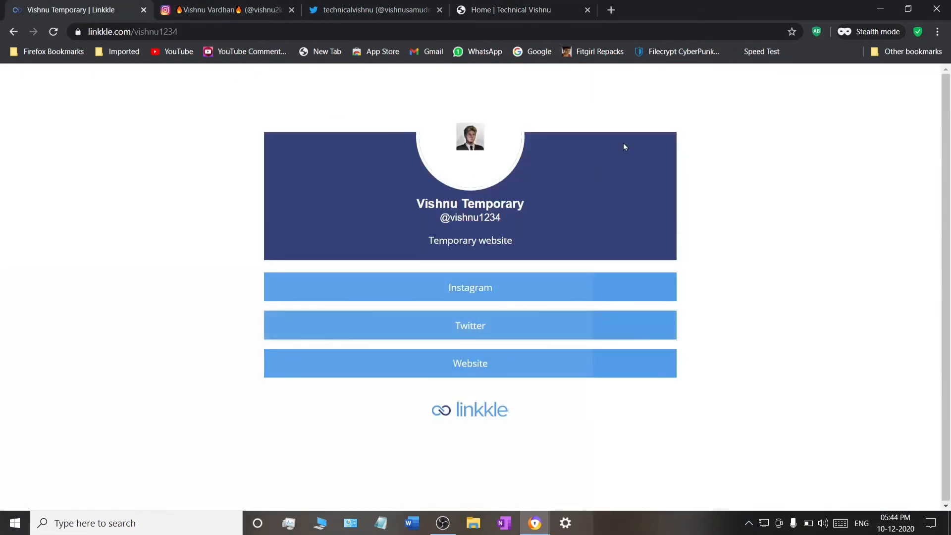